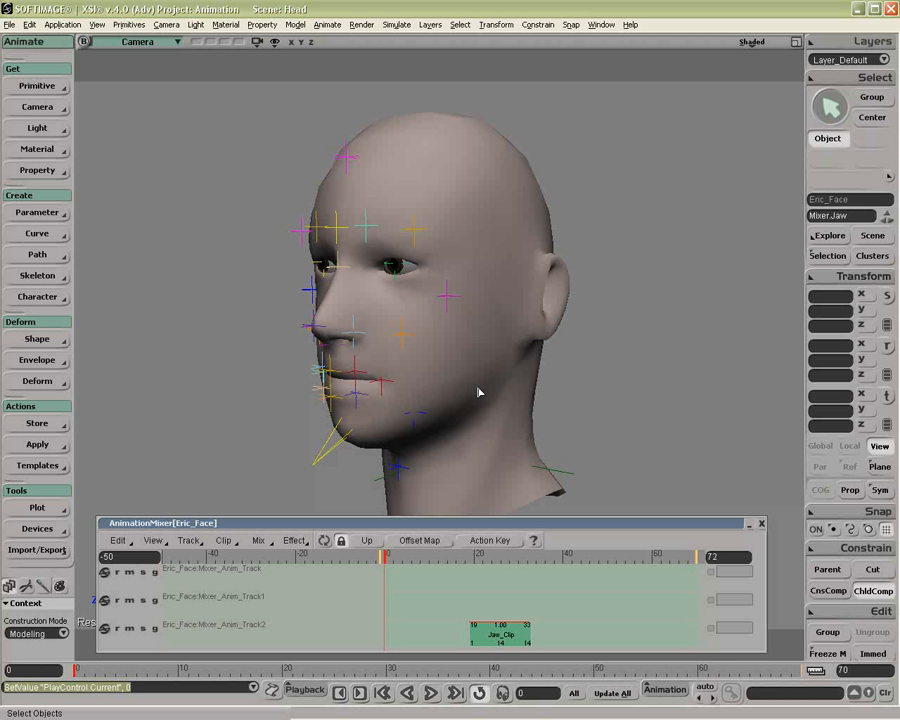
Open the scene explorer, locate the Head node under Eric_Face and enlarge the explorer window
{"action": "key", "text": "8"}
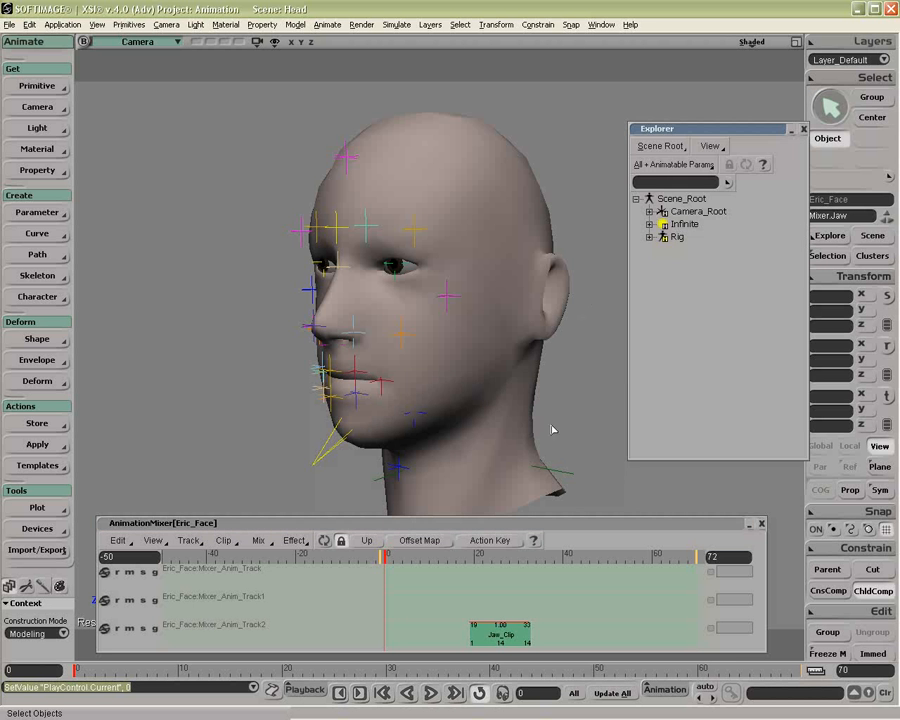
{"action": "middle_click", "coordinate": [560, 474]}
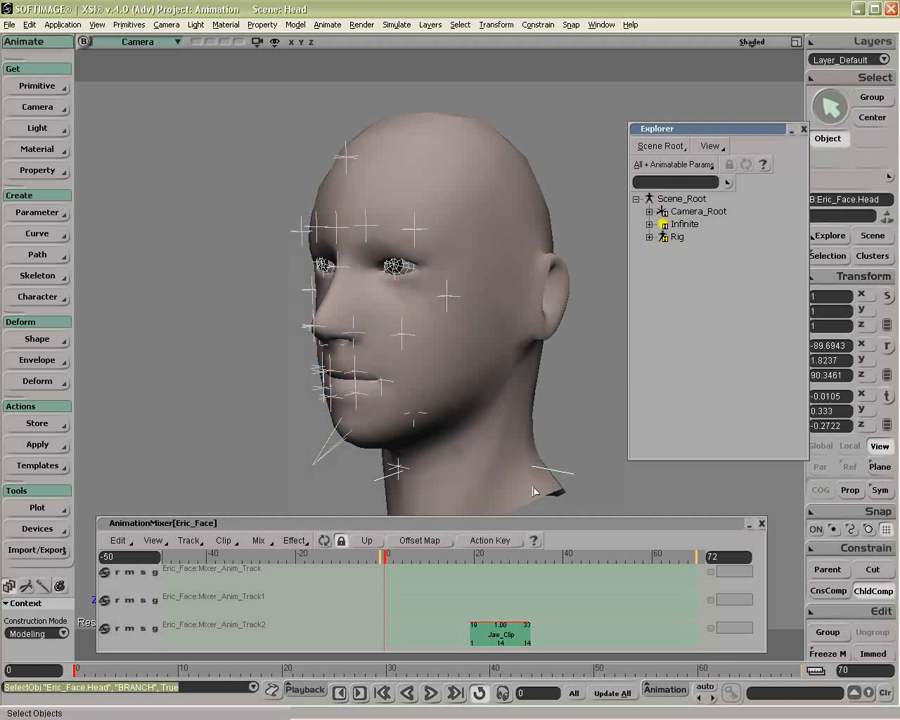
{"action": "key", "text": "f"}
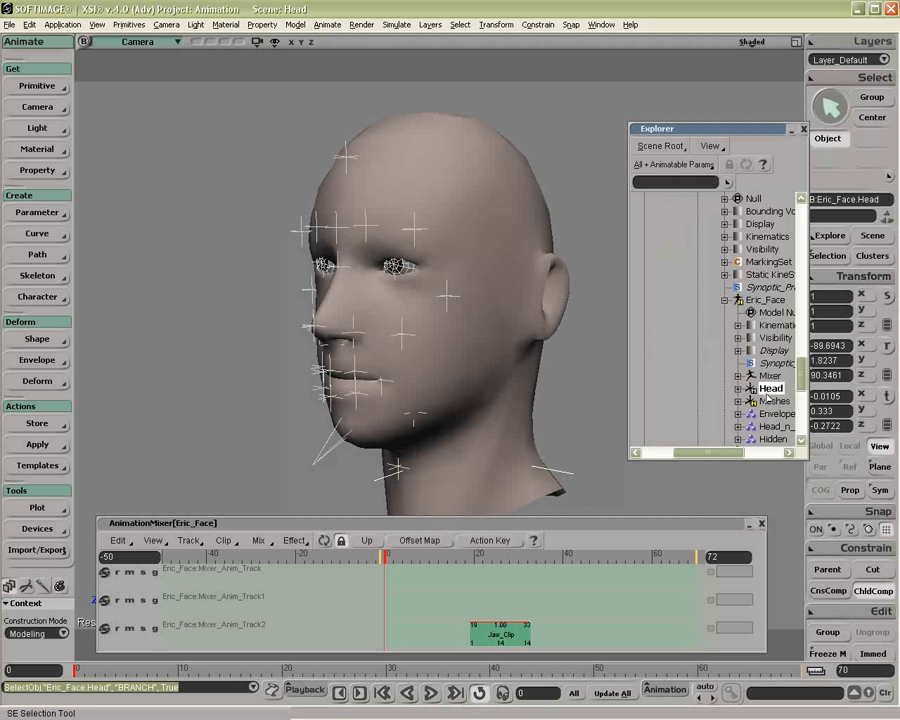
{"action": "key", "text": "ctrl+z"}
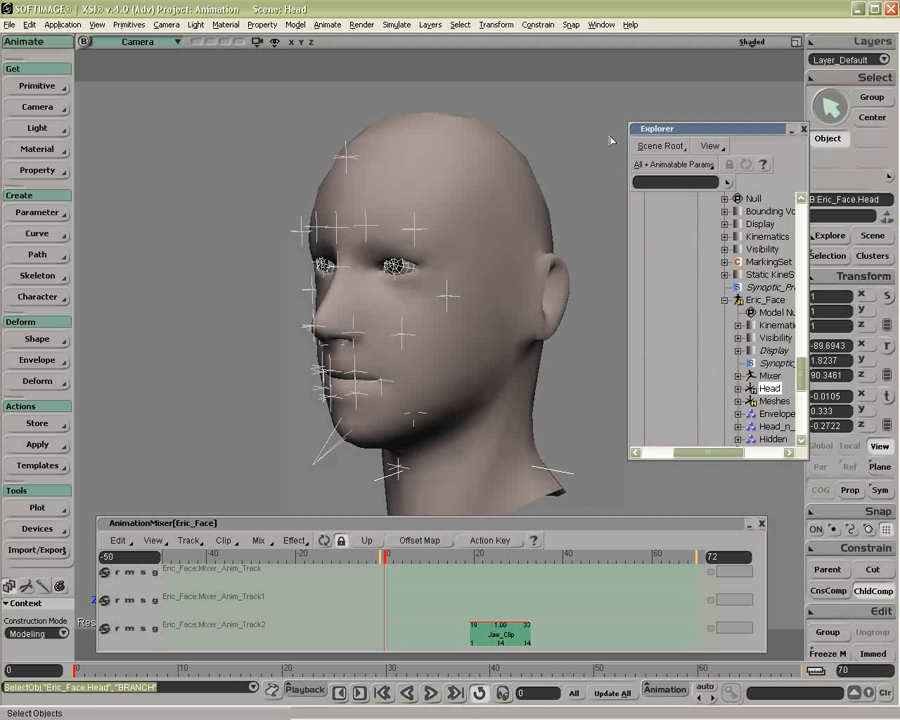
{"action": "left_click_drag", "start_coordinate": [628, 122], "coordinate": [558, 77]}
Select the Eric_Face model in the explorer, and finish with the Head null beneath it branch-selected
{"action": "left_click", "coordinate": [670, 238]}
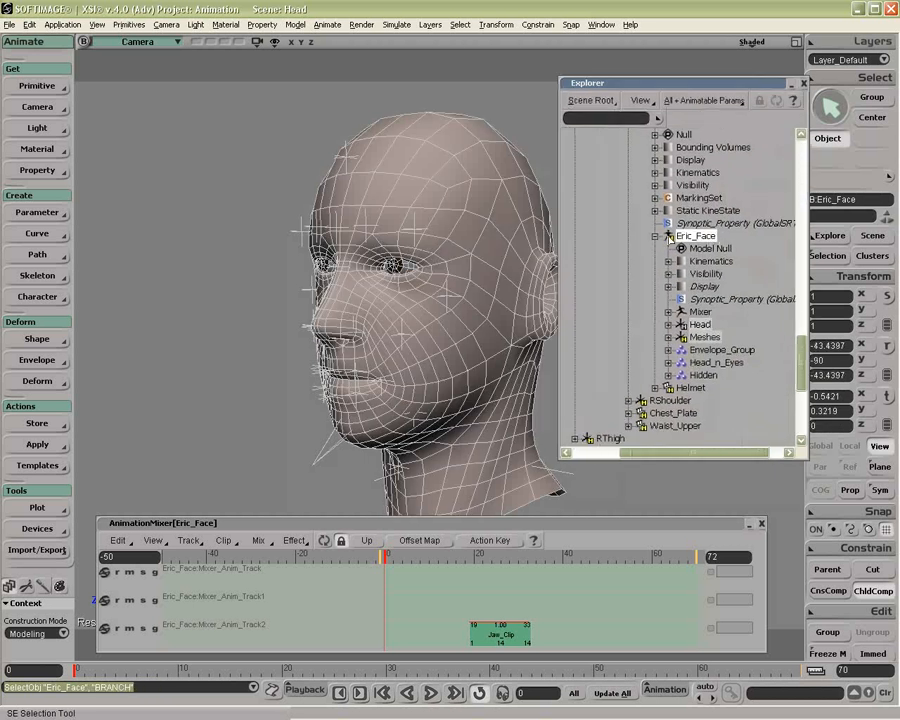
{"action": "left_click", "coordinate": [700, 325]}
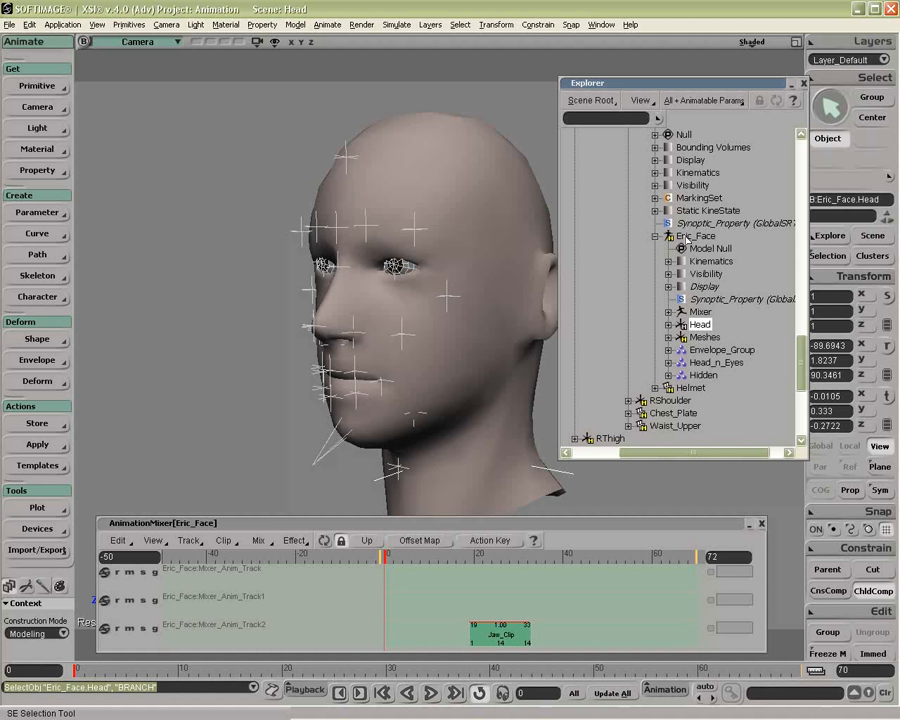
{"action": "left_click", "coordinate": [694, 237]}
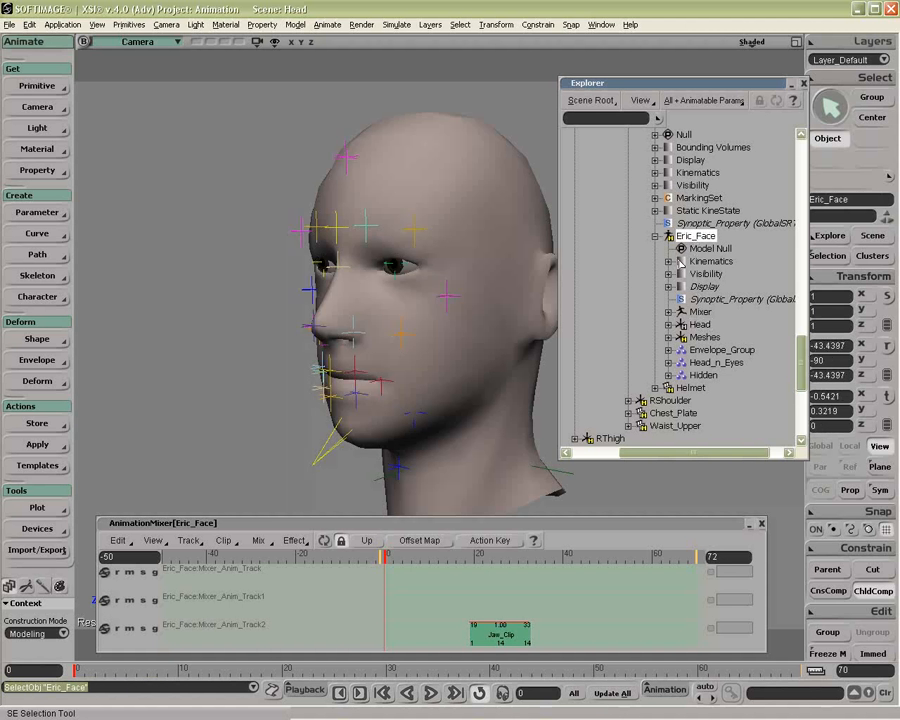
{"action": "middle_click", "coordinate": [700, 325]}
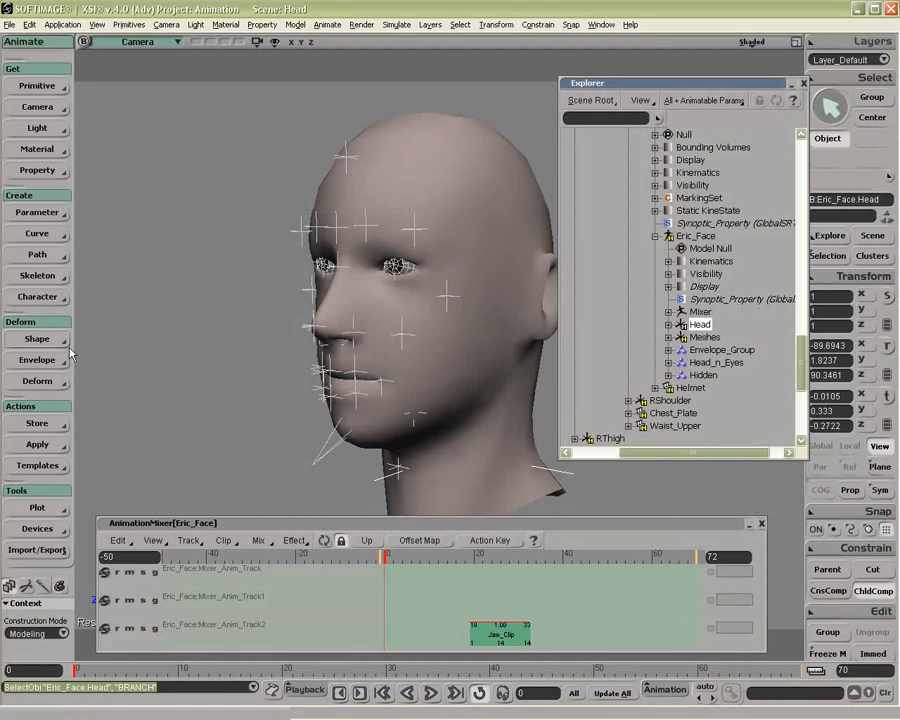
Store the Head hierarchy's current transformation values as an action named Neutral, with Default In 1 and Default Out 10
{"action": "left_click", "coordinate": [50, 424]}
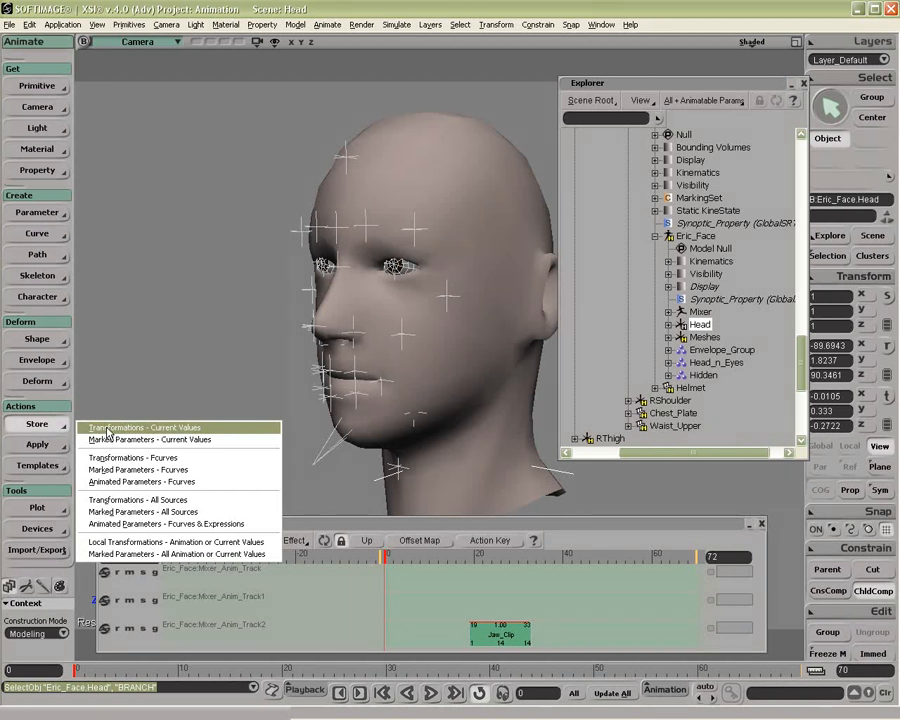
{"action": "left_click", "coordinate": [107, 430]}
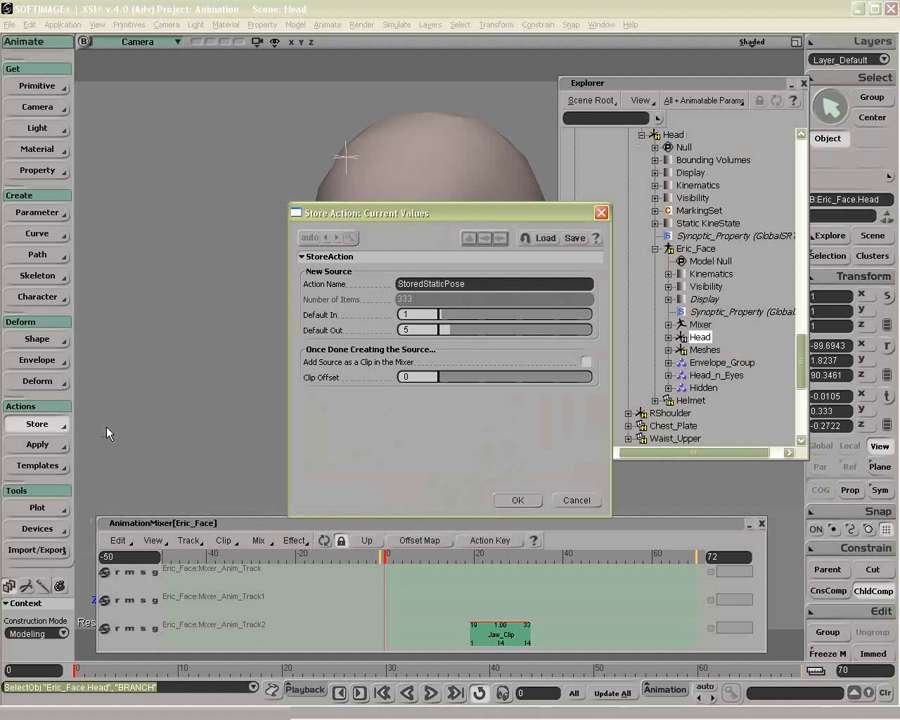
{"action": "double_click", "coordinate": [481, 285]}
{"action": "type", "text": "Neutral"}
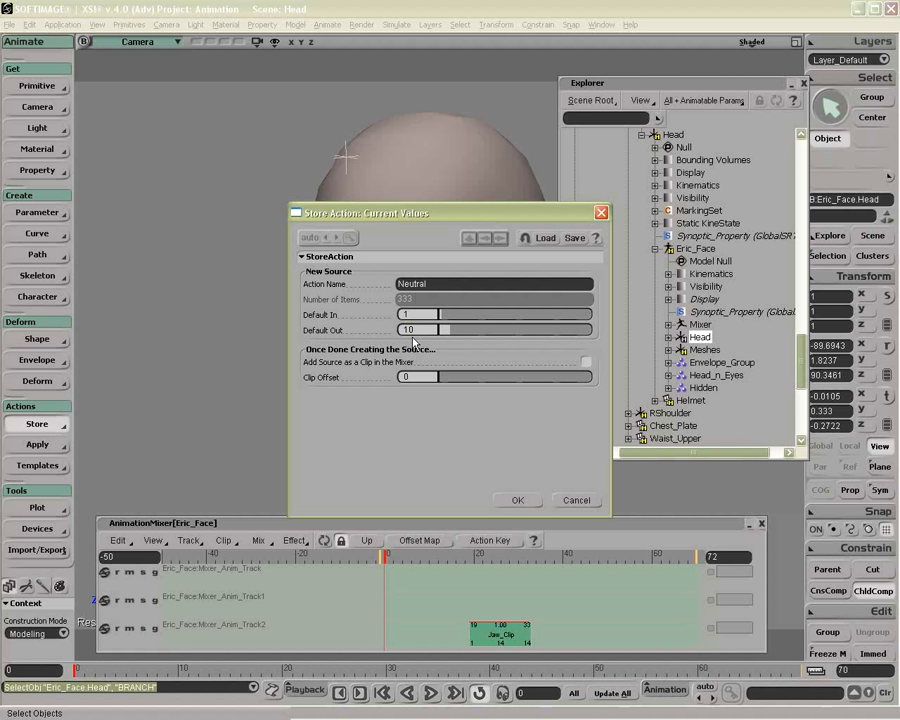
{"action": "left_click", "coordinate": [518, 500]}
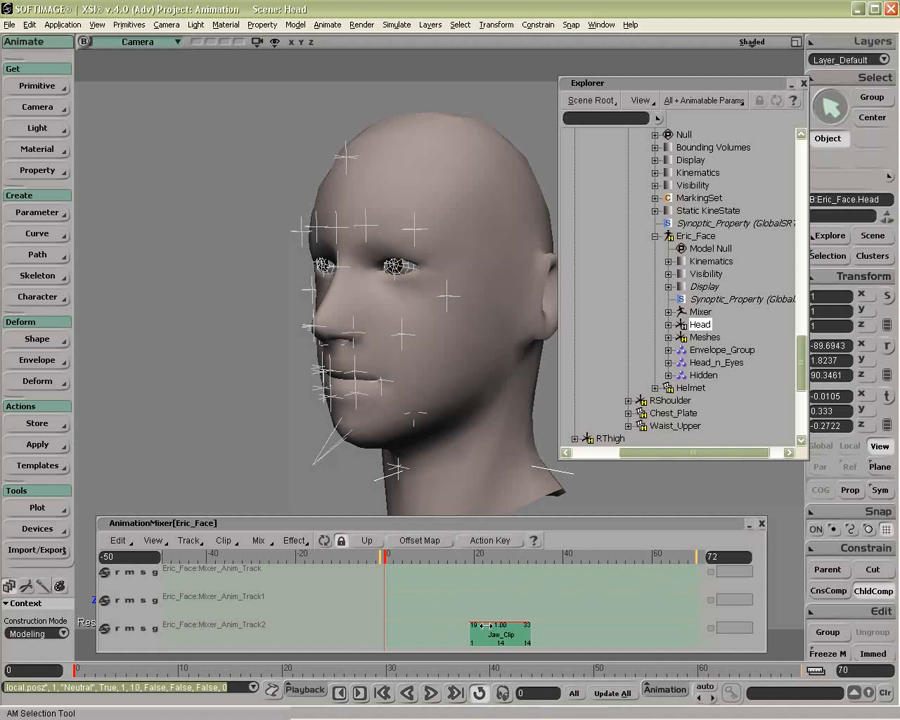
Go to frame 27, translate the LCEyebrow control up and the CEyeBrow control up and outward, and scrub back to frame 9
{"action": "left_click", "coordinate": [420, 557]}
{"action": "left_click_drag", "start_coordinate": [420, 557], "coordinate": [506, 561]}
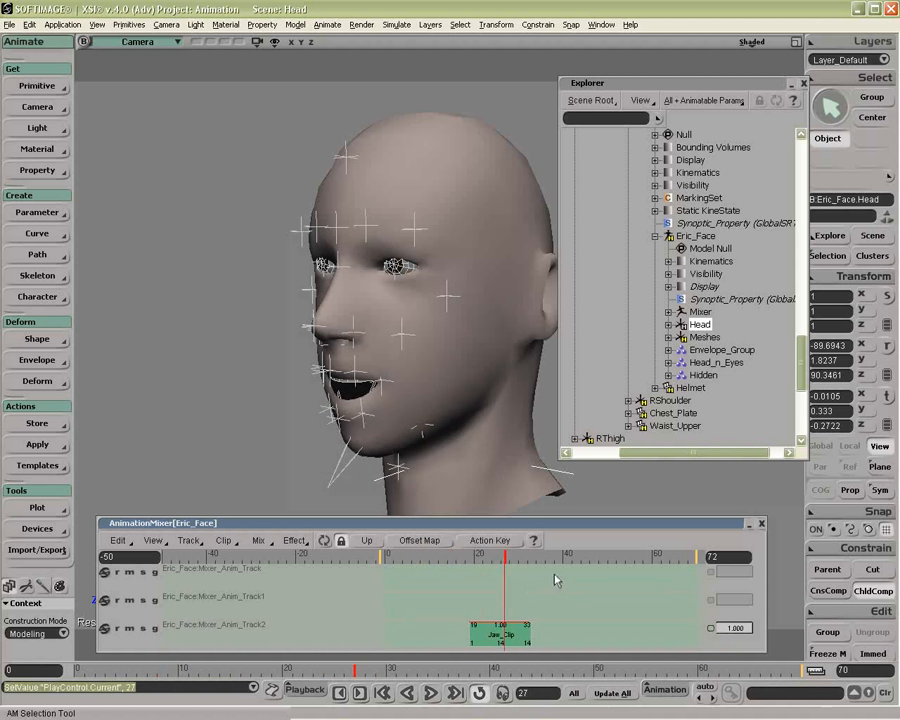
{"action": "left_click", "coordinate": [370, 231]}
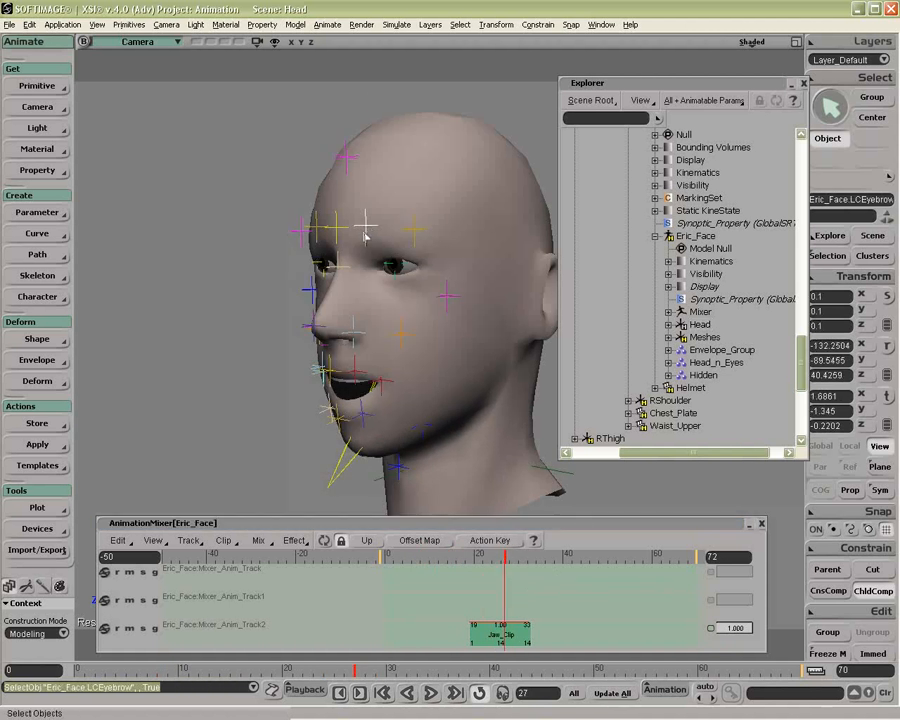
{"action": "key", "text": "v"}
{"action": "left_click", "coordinate": [335, 229]}
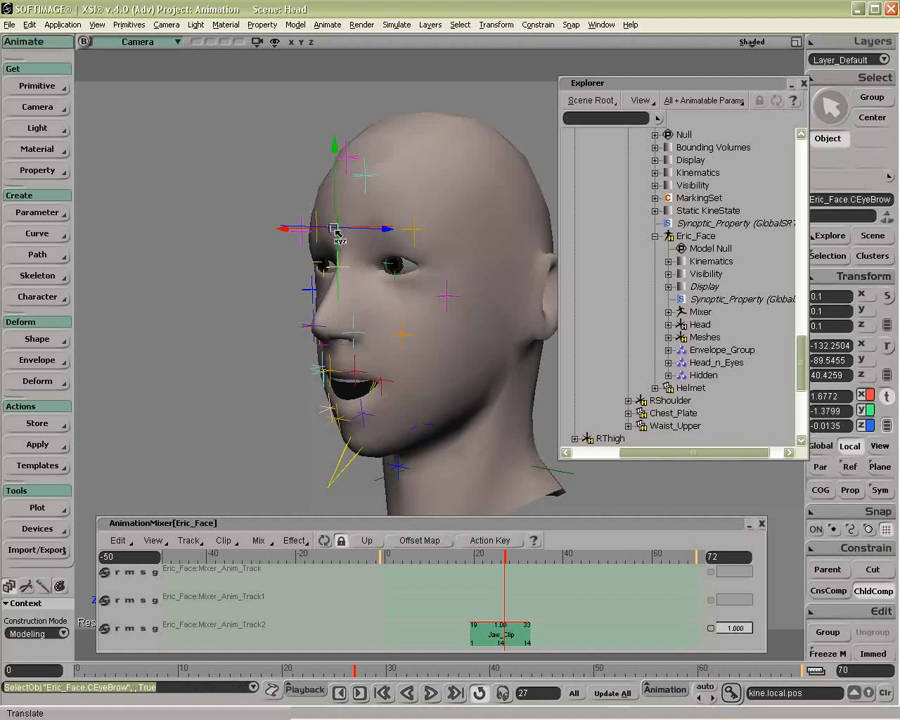
{"action": "left_click_drag", "start_coordinate": [335, 229], "coordinate": [248, 152]}
{"action": "mouse_move", "coordinate": [505, 556]}
{"action": "left_mouse_down"}
{"action": "mouse_move", "coordinate": [392, 560]}
{"action": "mouse_move", "coordinate": [520, 567]}
{"action": "mouse_move", "coordinate": [424, 563]}
{"action": "left_mouse_up"}
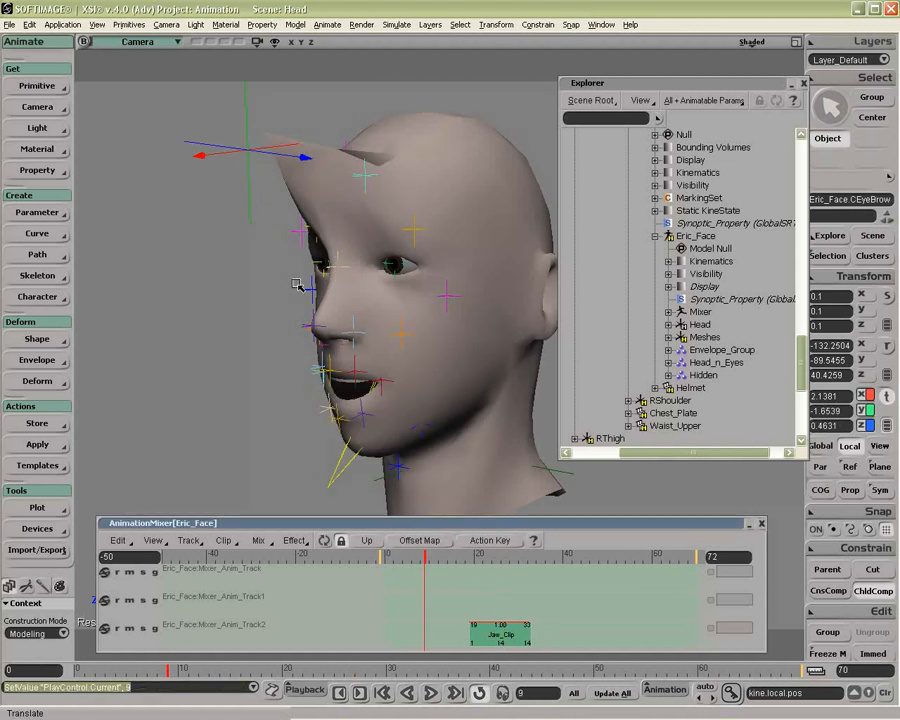
Add the Neutral source as a clip on the first animation track at frame 42 and scrub to frame 46
{"action": "right_click", "coordinate": [573, 578]}
{"action": "left_click", "coordinate": [610, 418]}
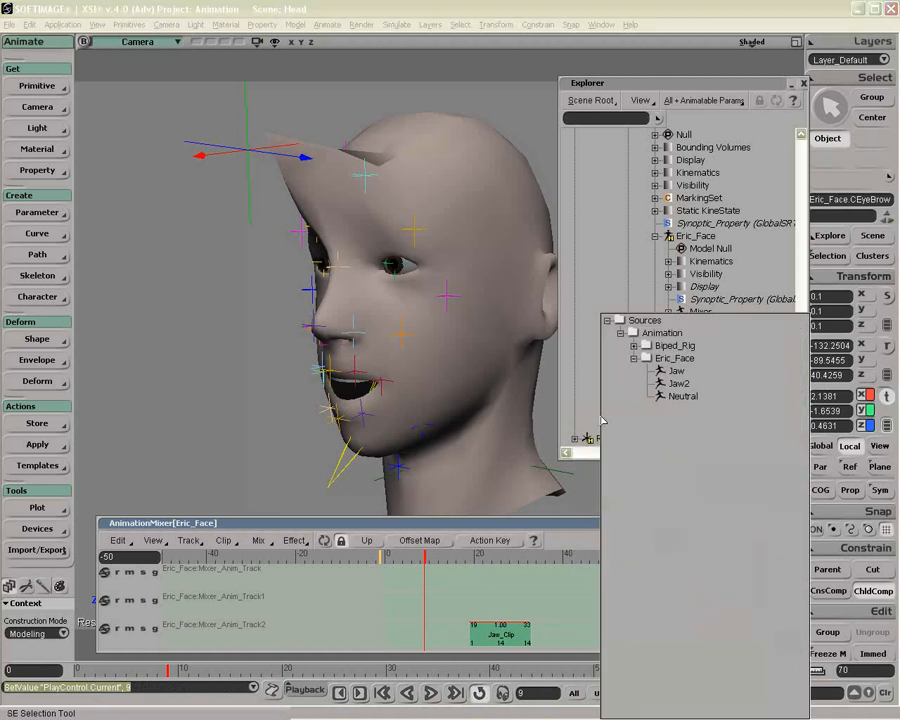
{"action": "left_click", "coordinate": [680, 398]}
{"action": "left_click", "coordinate": [593, 551]}
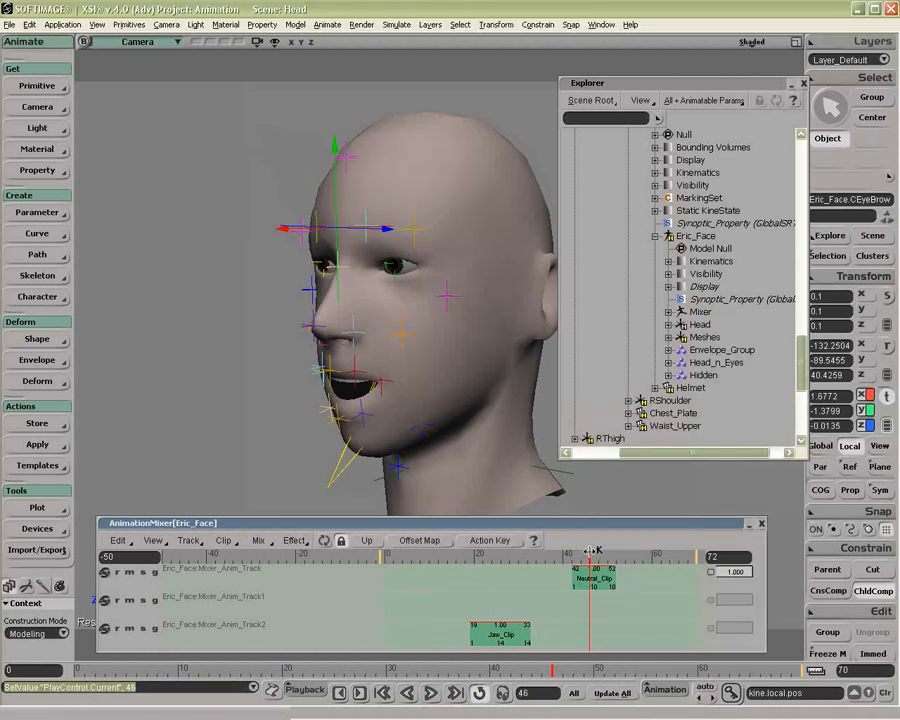
Close the explorer, move the Neutral clip to start at frame -10, and scrub to frame 6
{"action": "left_click", "coordinate": [803, 83]}
{"action": "left_click_drag", "start_coordinate": [355, 559], "coordinate": [342, 578]}
{"action": "mouse_move", "coordinate": [408, 556]}
{"action": "left_mouse_down"}
{"action": "mouse_move", "coordinate": [443, 558]}
{"action": "mouse_move", "coordinate": [363, 557]}
{"action": "mouse_move", "coordinate": [438, 557]}
{"action": "mouse_move", "coordinate": [412, 557]}
{"action": "left_mouse_up"}
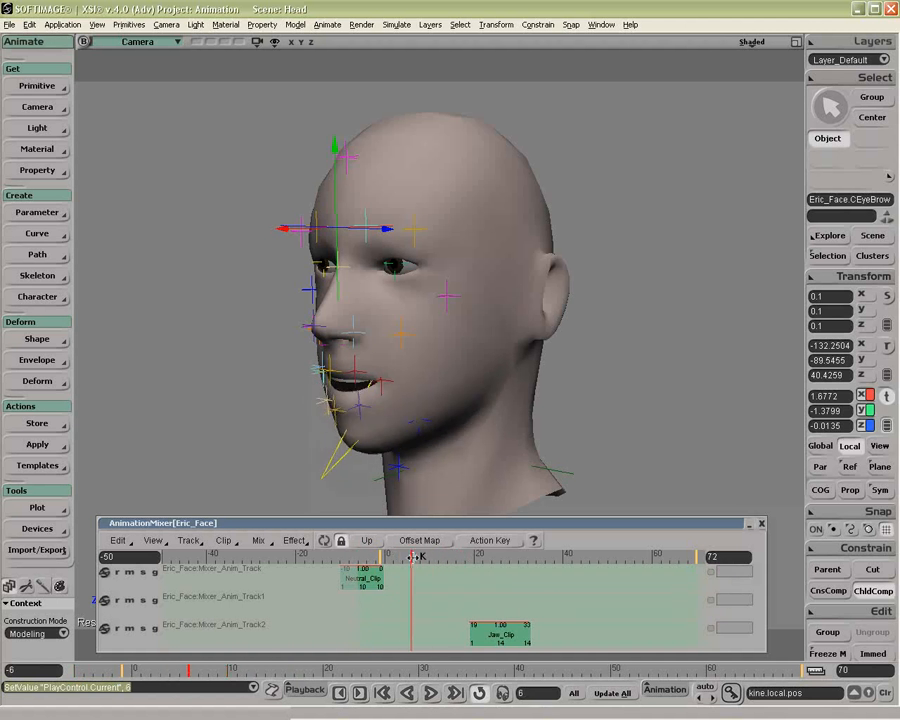
Open the Neutral clip's source, examine its list of stored transformation items in an enlarged window, and close it
{"action": "right_click", "coordinate": [374, 583]}
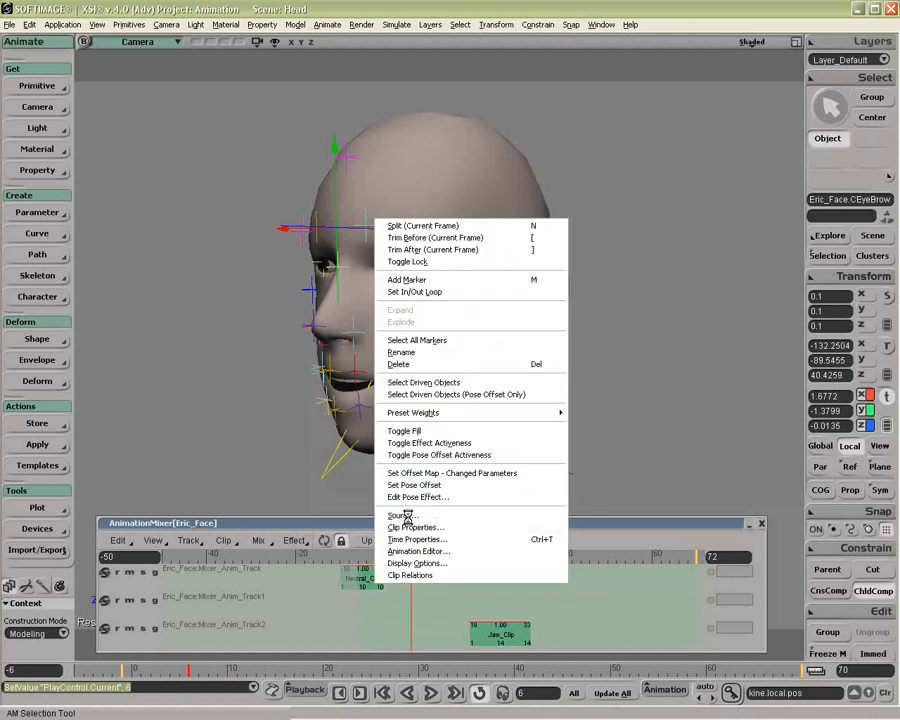
{"action": "left_click", "coordinate": [403, 517]}
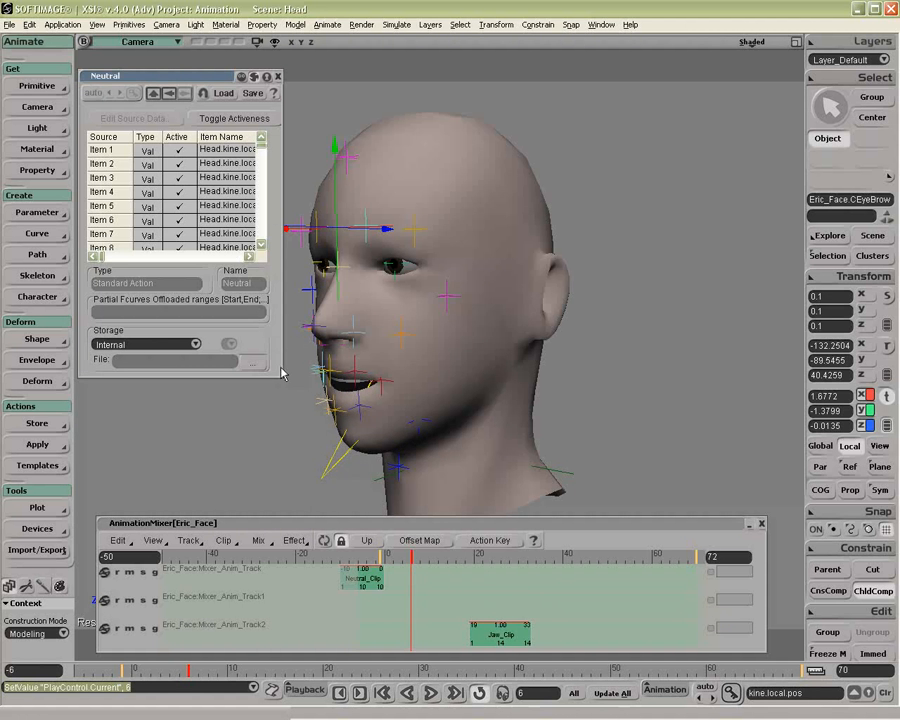
{"action": "left_click_drag", "start_coordinate": [281, 377], "coordinate": [352, 465]}
{"action": "left_click", "coordinate": [331, 150]}
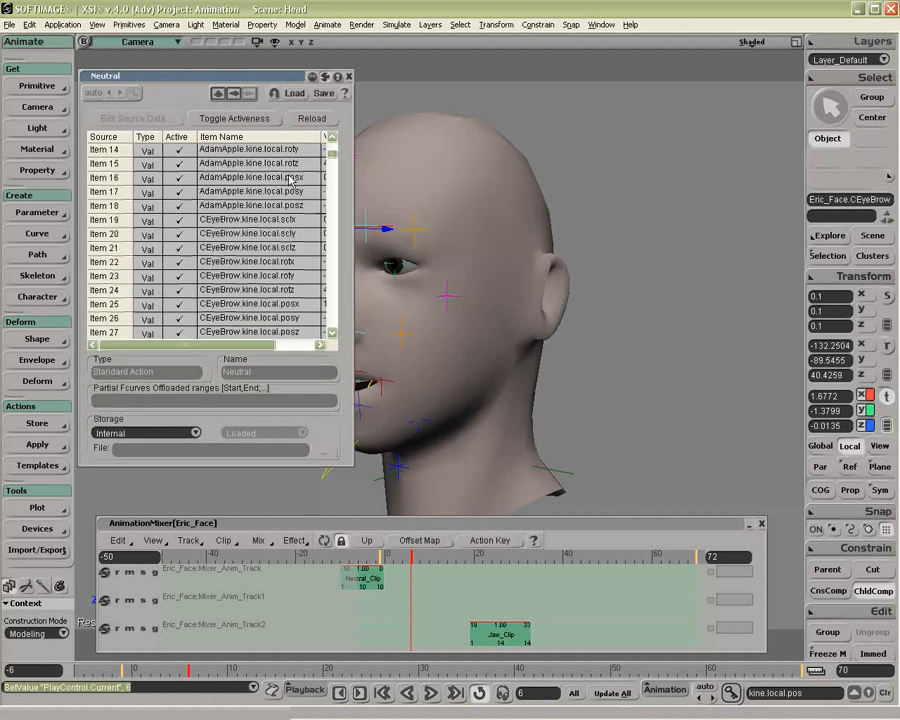
{"action": "mouse_move", "coordinate": [333, 153]}
{"action": "left_mouse_down"}
{"action": "mouse_move", "coordinate": [333, 175]}
{"action": "mouse_move", "coordinate": [333, 140]}
{"action": "left_mouse_up"}
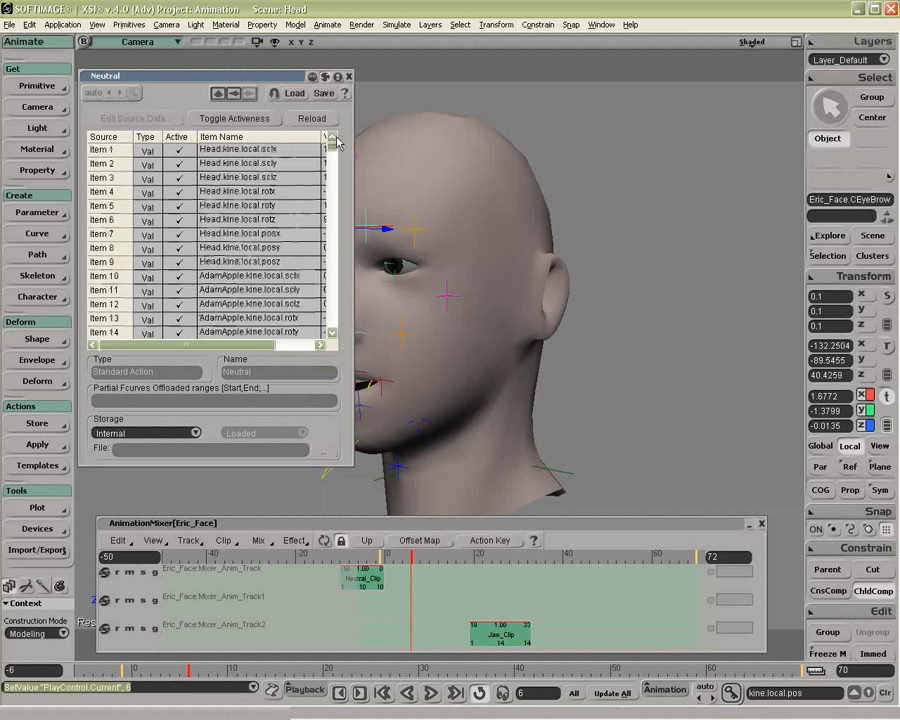
{"action": "left_click", "coordinate": [348, 76]}
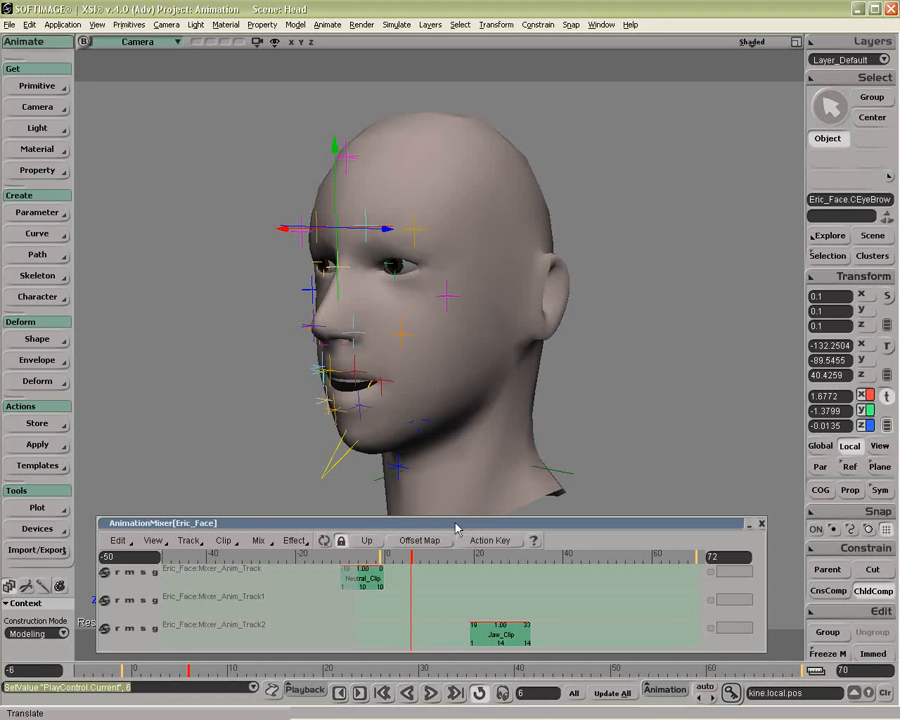
Reopen the Neutral clip's source properties, look at the action preset saving dialog and cancel it
{"action": "right_click", "coordinate": [367, 578]}
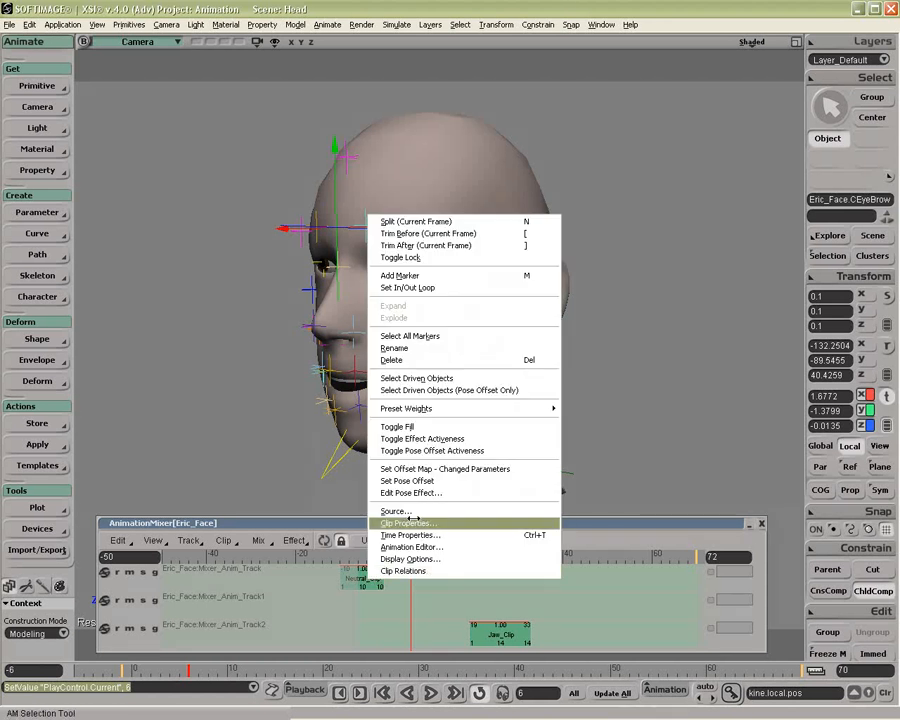
{"action": "left_click", "coordinate": [410, 510]}
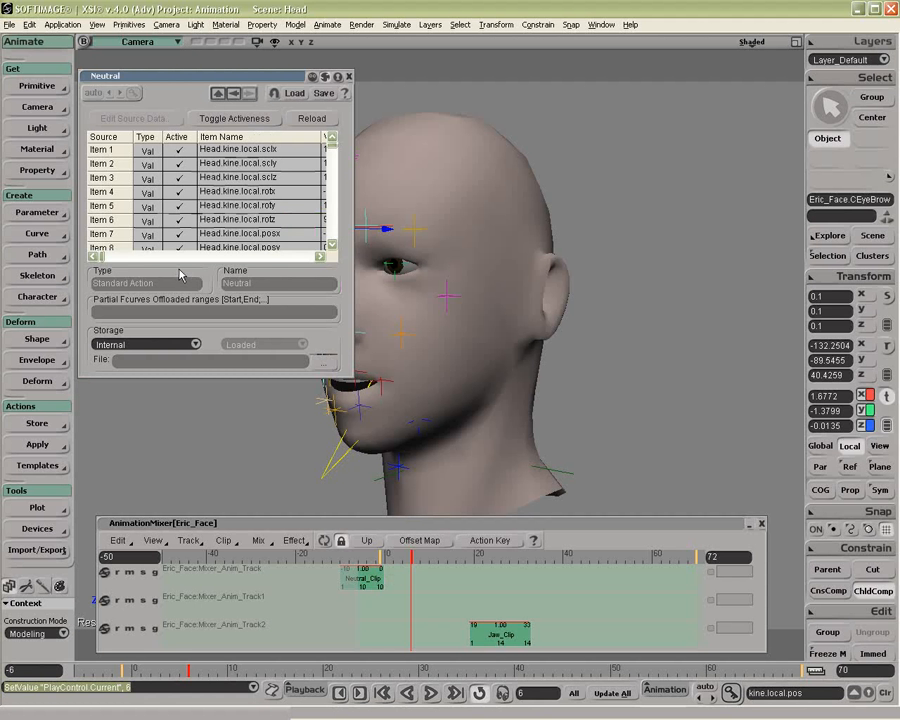
{"action": "left_click", "coordinate": [323, 92]}
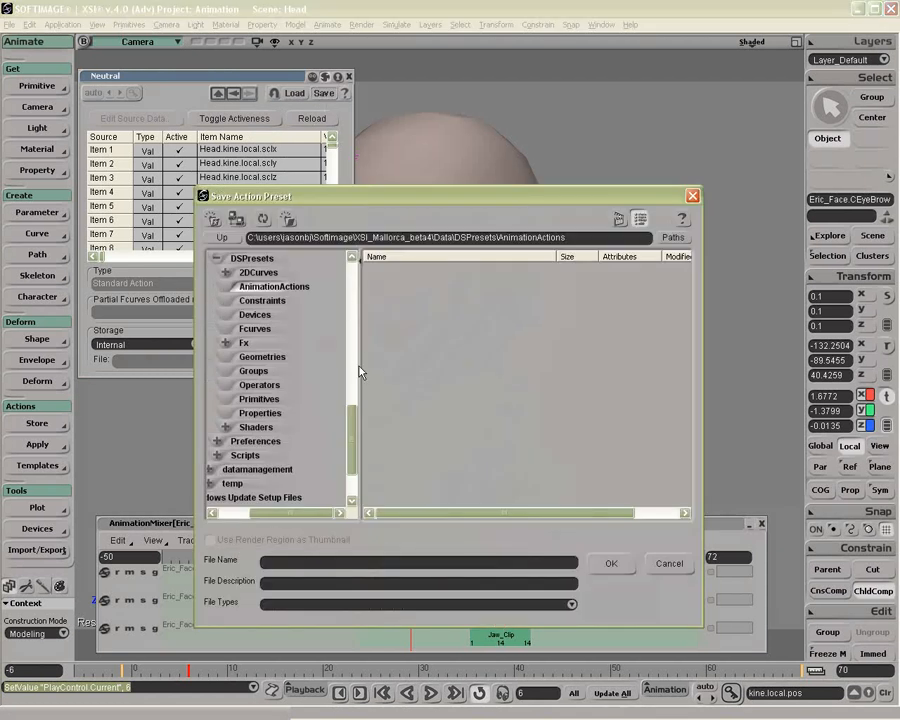
{"action": "left_click", "coordinate": [669, 563]}
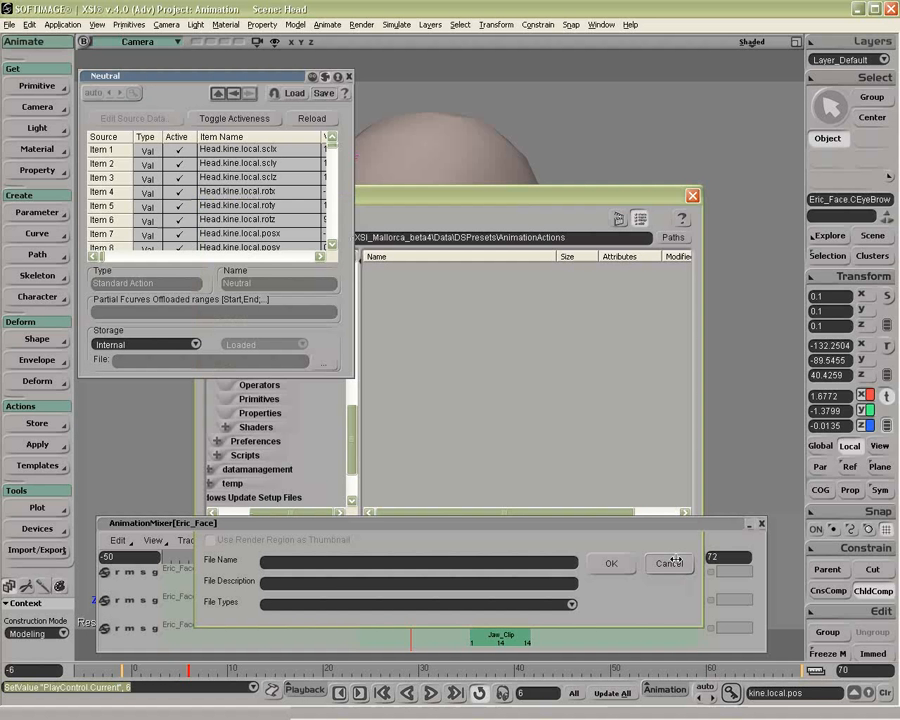
Set the Neutral source's storage to External (.xsi binary) with the file path Actions\HeadNeutral.xsi, and show its load-state options
{"action": "left_click", "coordinate": [196, 343]}
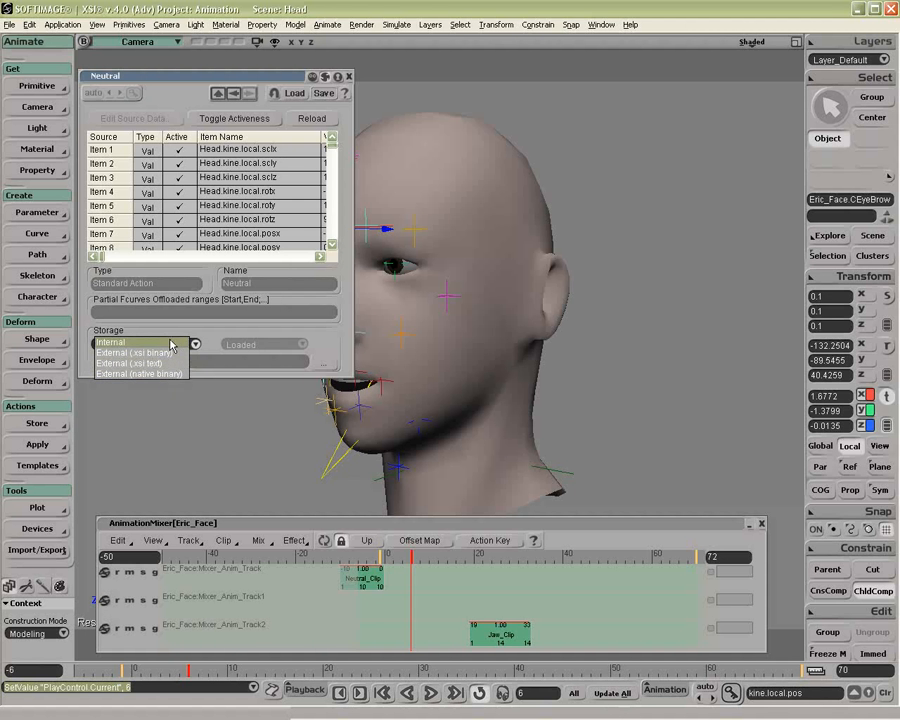
{"action": "left_click", "coordinate": [171, 343]}
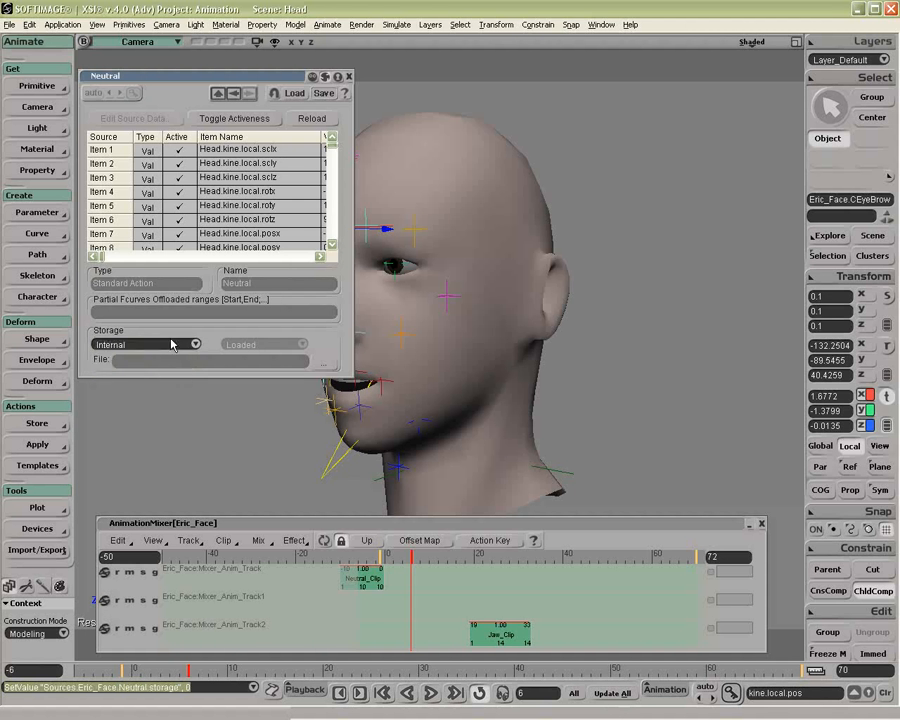
{"action": "left_click", "coordinate": [171, 343]}
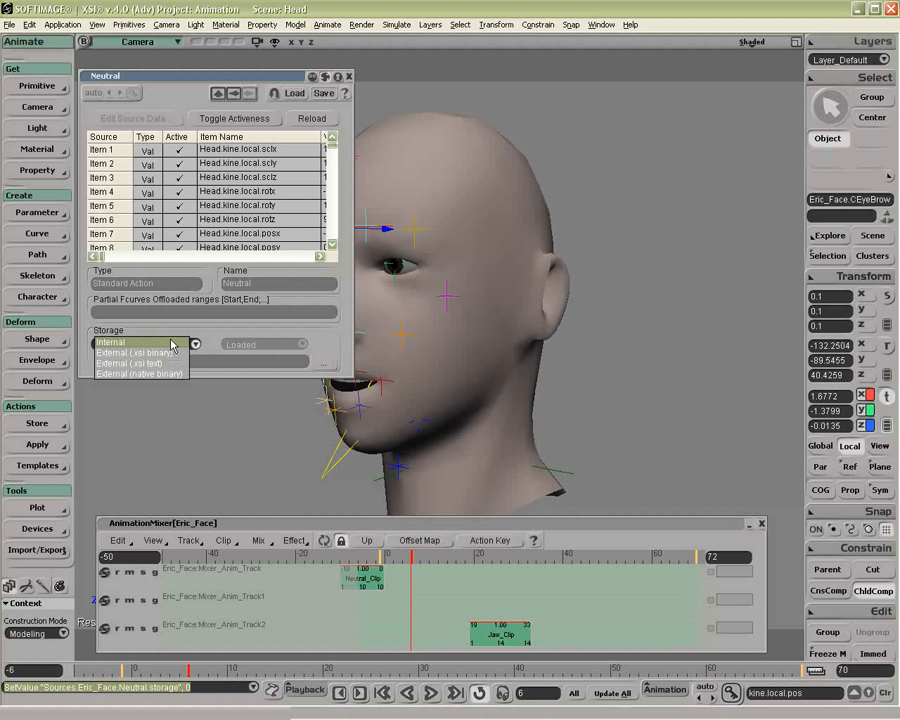
{"action": "left_click", "coordinate": [169, 353]}
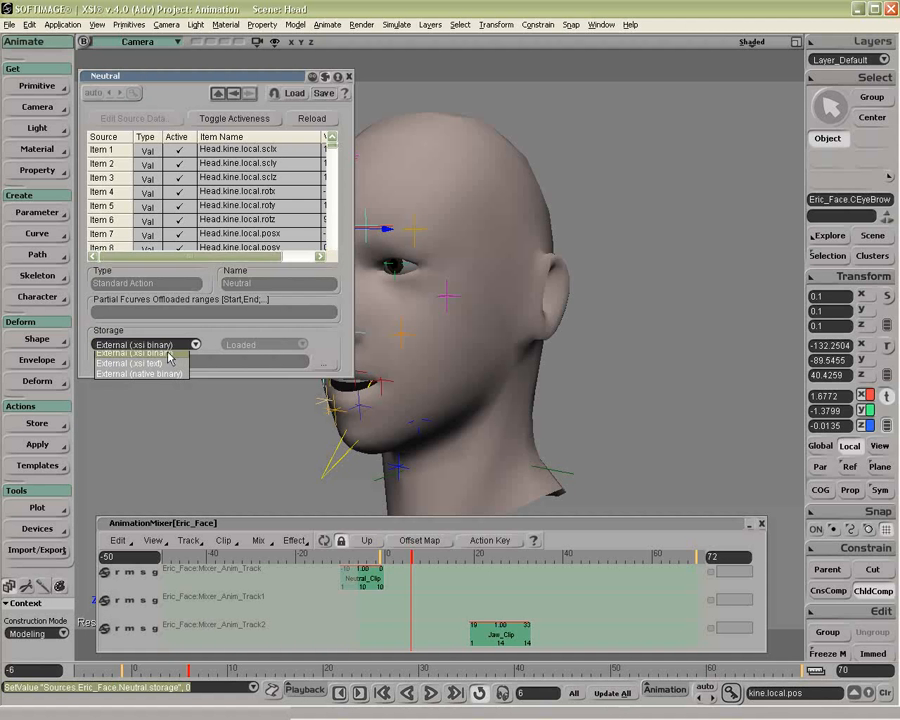
{"action": "left_click", "coordinate": [234, 362]}
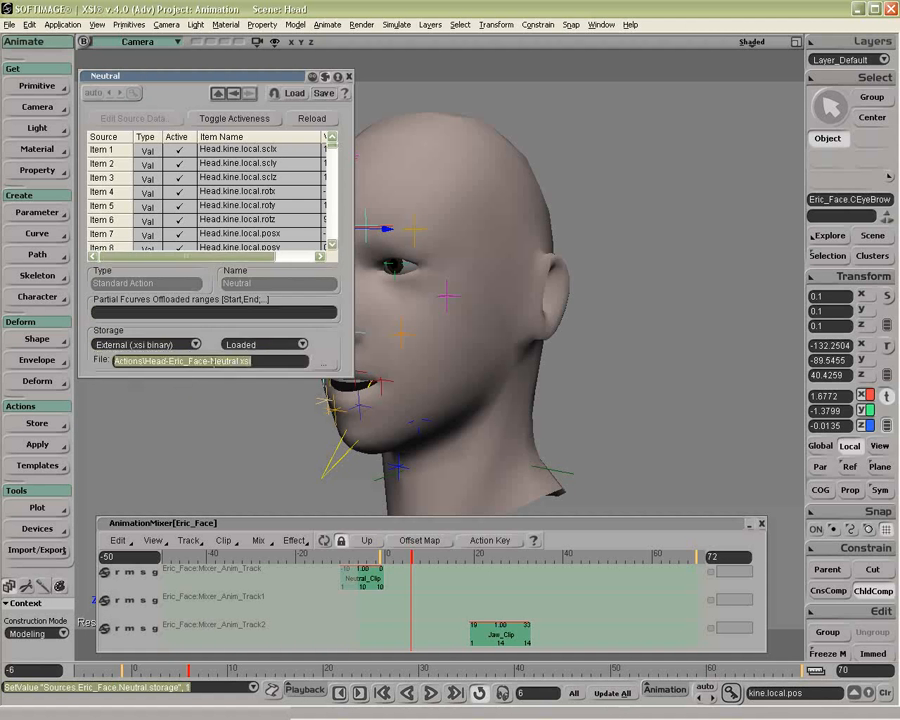
{"action": "left_click_drag", "start_coordinate": [166, 361], "coordinate": [210, 361]}
{"action": "key", "text": "Delete"}
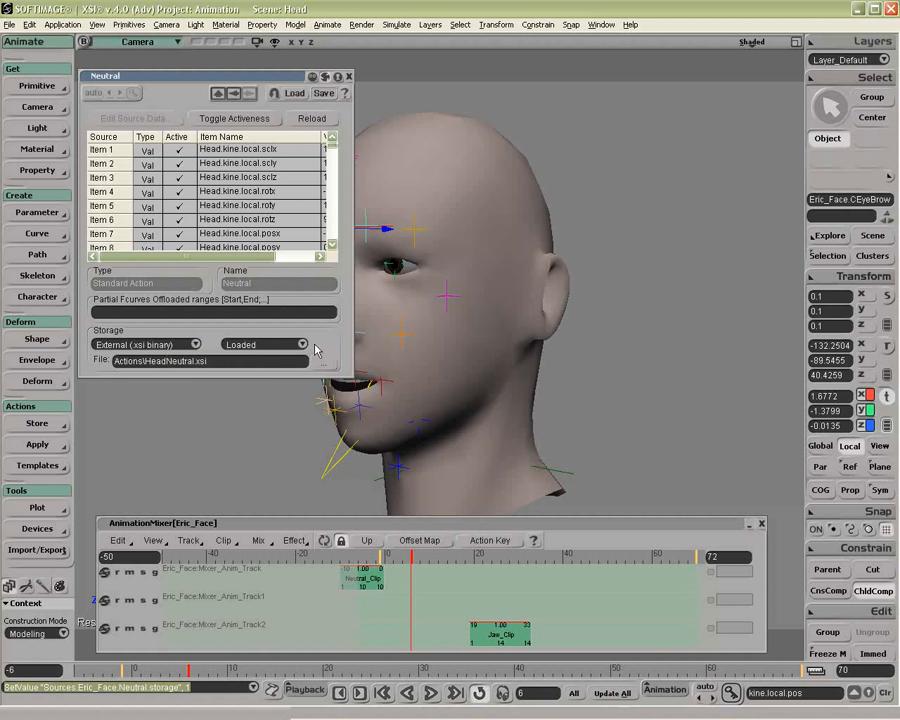
{"action": "left_click", "coordinate": [302, 344]}
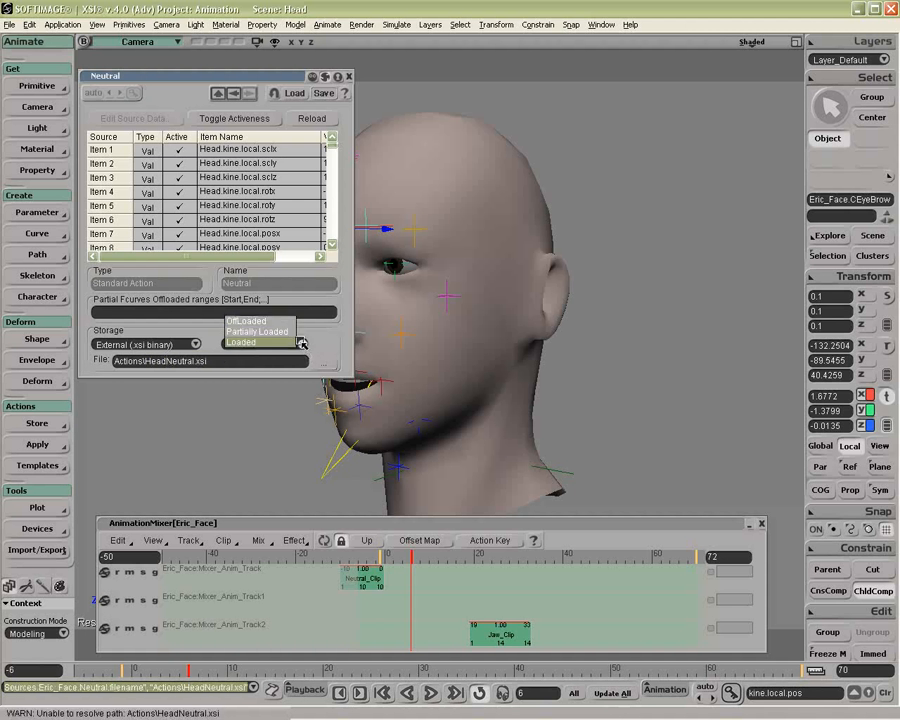
Set the Neutral source to OffLoaded and back to Loaded, and scrub the mixer to frame -4 with its properties closed
{"action": "left_click", "coordinate": [285, 322]}
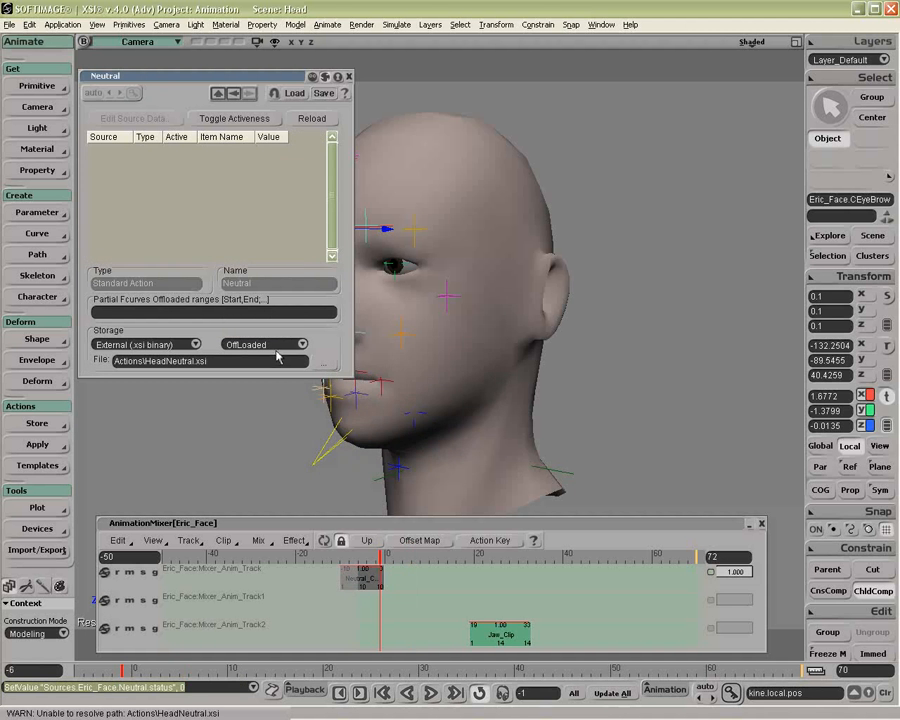
{"action": "left_click", "coordinate": [276, 344]}
{"action": "left_click", "coordinate": [263, 361]}
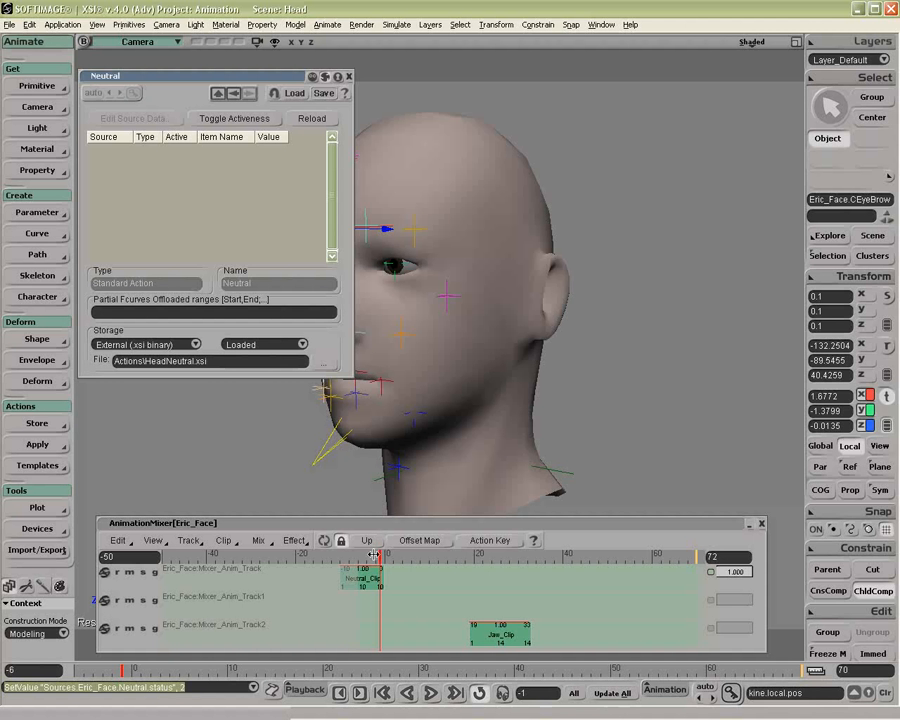
{"action": "left_click_drag", "start_coordinate": [376, 556], "coordinate": [367, 556]}
{"action": "left_click", "coordinate": [348, 76]}
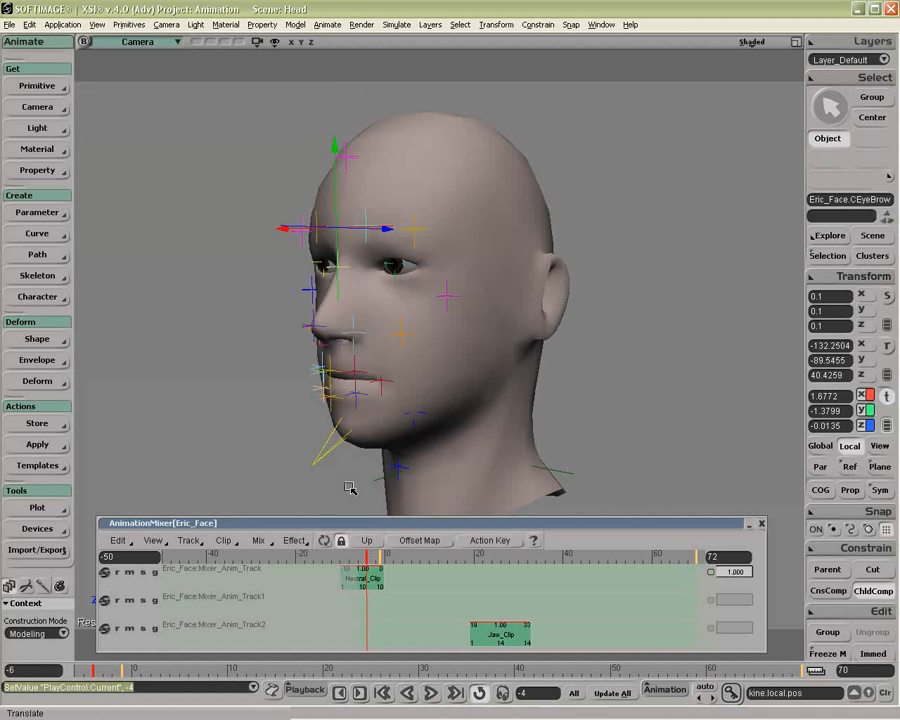
Reopen the Neutral clip's source properties and show the project's Actions folder in a file browser placed clear of the mixer tracks
{"action": "right_click", "coordinate": [383, 578]}
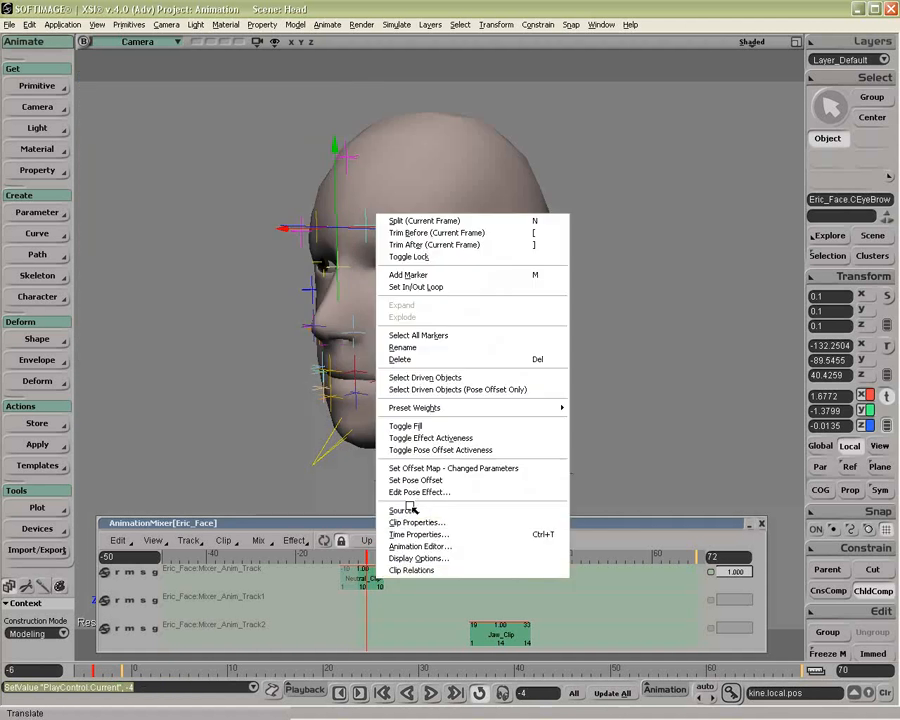
{"action": "left_click", "coordinate": [408, 508]}
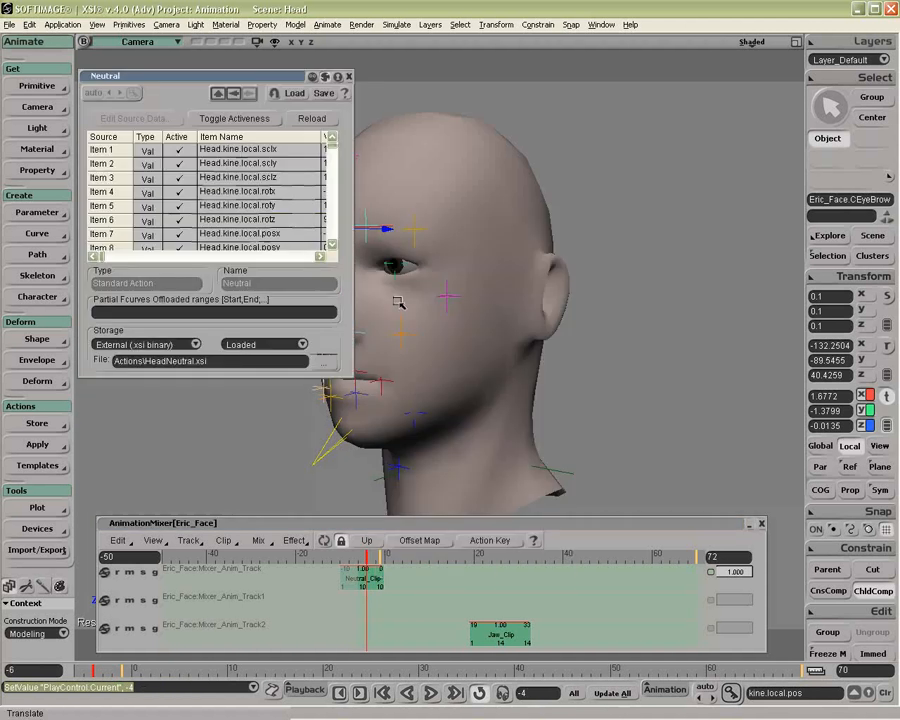
{"action": "key", "text": "5"}
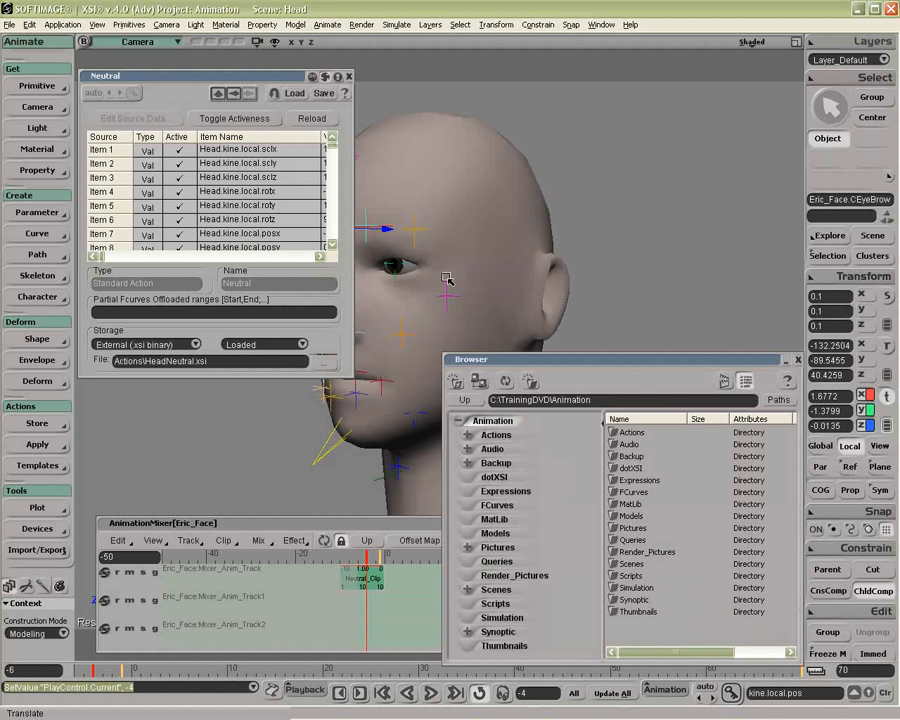
{"action": "left_click", "coordinate": [629, 433]}
{"action": "double_click", "coordinate": [629, 433]}
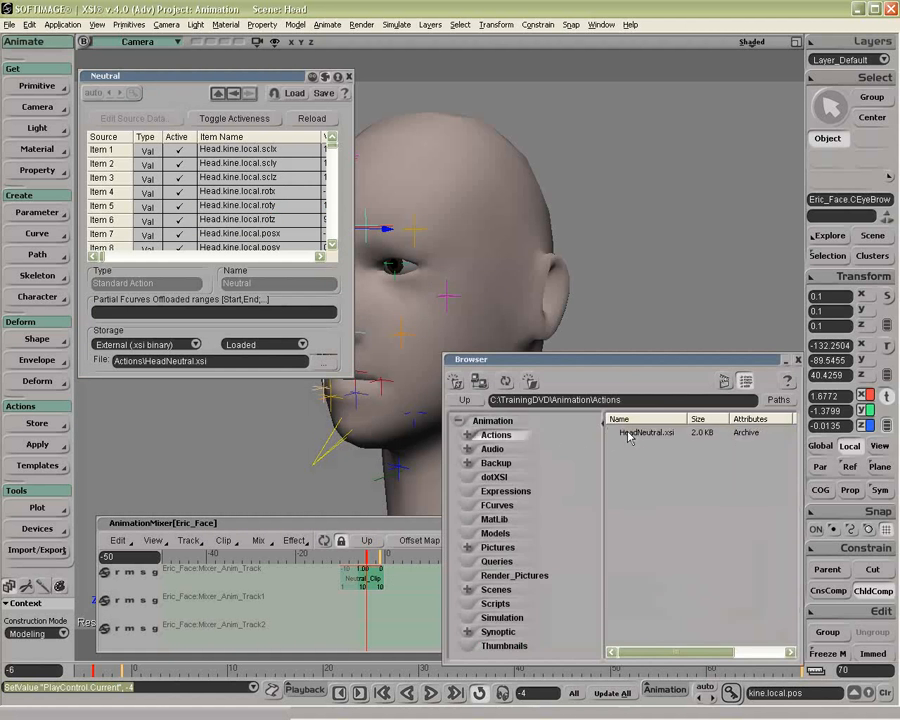
{"action": "left_click_drag", "start_coordinate": [659, 366], "coordinate": [646, 251]}
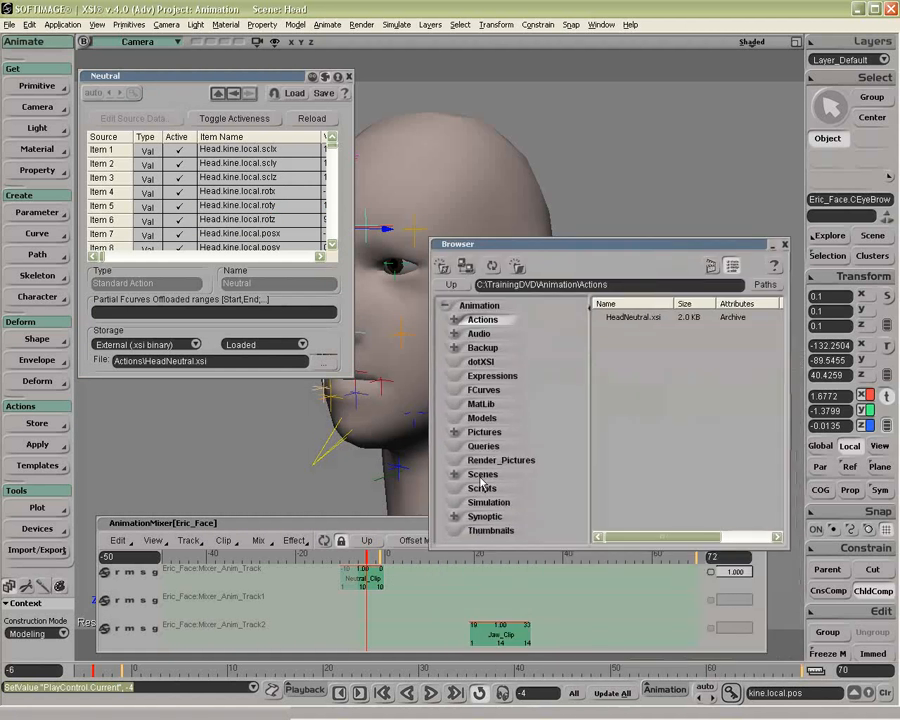
Try to place HeadNeutral.xsi from the Actions folder on the first mixer track, and move the browser up
{"action": "left_click", "coordinate": [646, 320]}
{"action": "left_click_drag", "start_coordinate": [648, 320], "coordinate": [474, 577]}
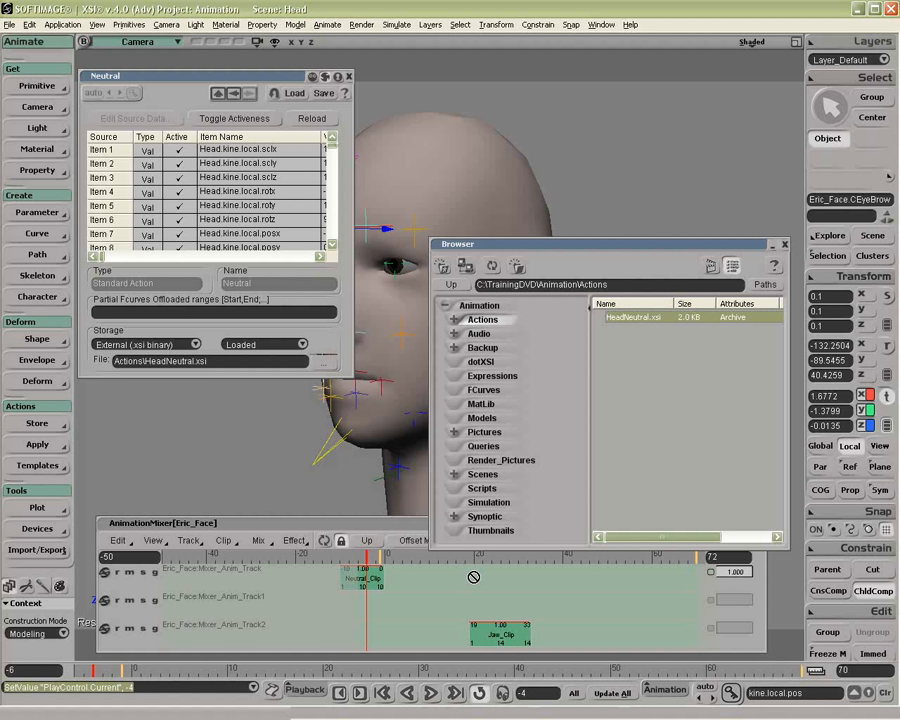
{"action": "left_click_drag", "start_coordinate": [474, 577], "coordinate": [475, 579]}
{"action": "left_click_drag", "start_coordinate": [623, 245], "coordinate": [636, 141]}
Set the Neutral source's storage to External (native binary) and its load state to OffLoaded
{"action": "left_click", "coordinate": [193, 345]}
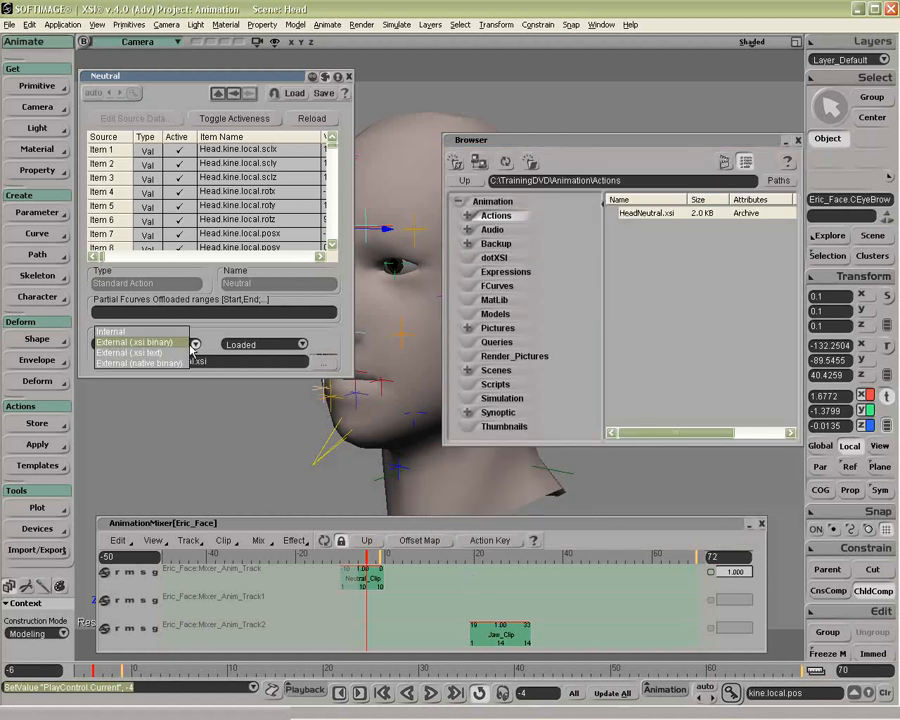
{"action": "left_click", "coordinate": [176, 363]}
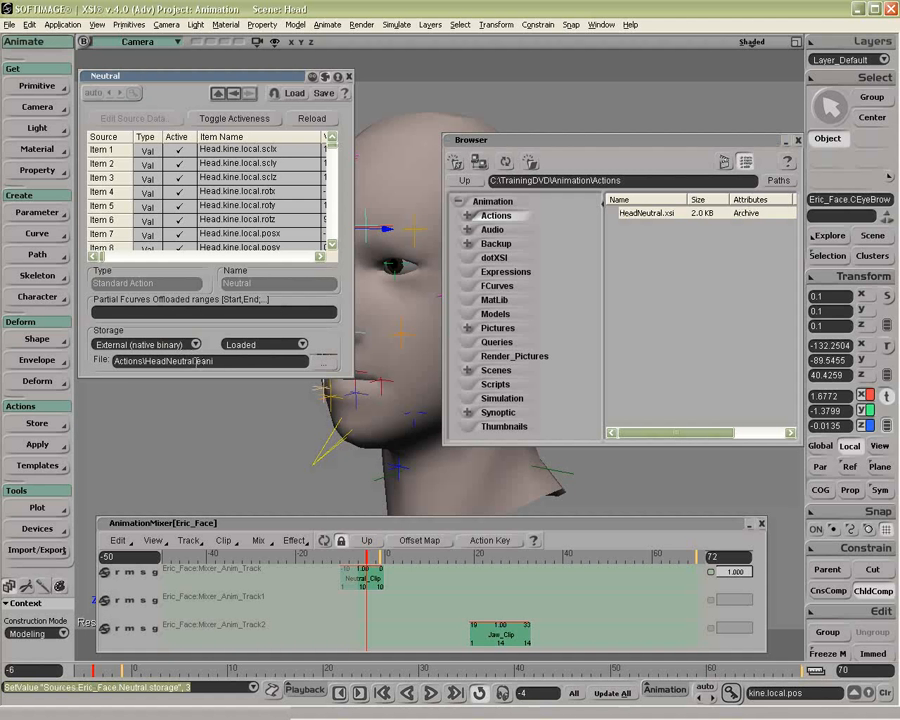
{"action": "left_click", "coordinate": [263, 345]}
{"action": "left_click", "coordinate": [262, 323]}
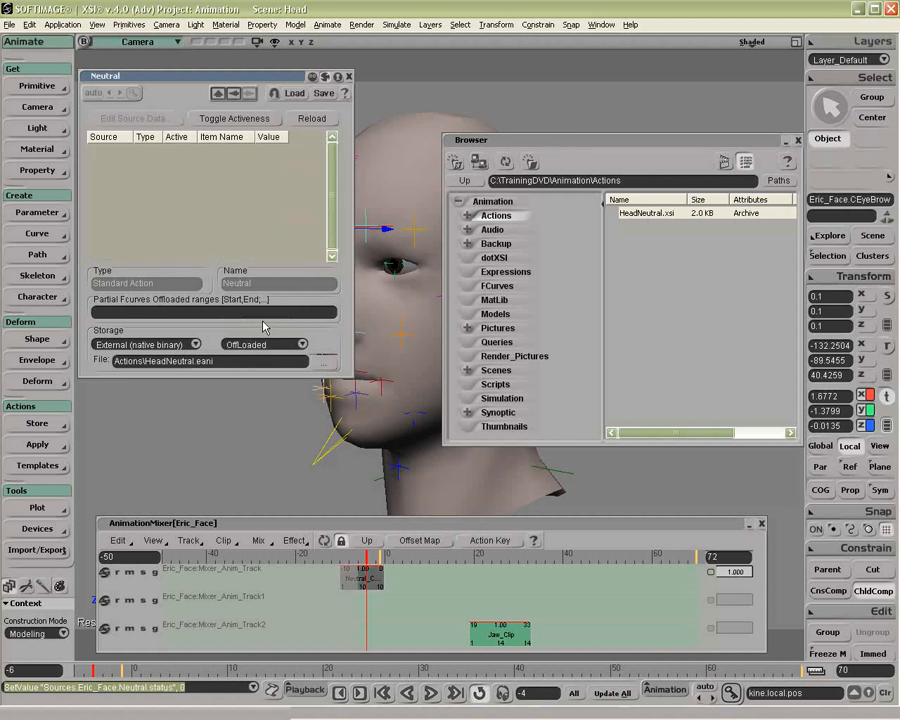
Place HeadNeutral.eani on the first mixer track at frame 10, and set the Neutral source back to Loaded, closing its properties
{"action": "left_click_drag", "start_coordinate": [645, 217], "coordinate": [432, 588]}
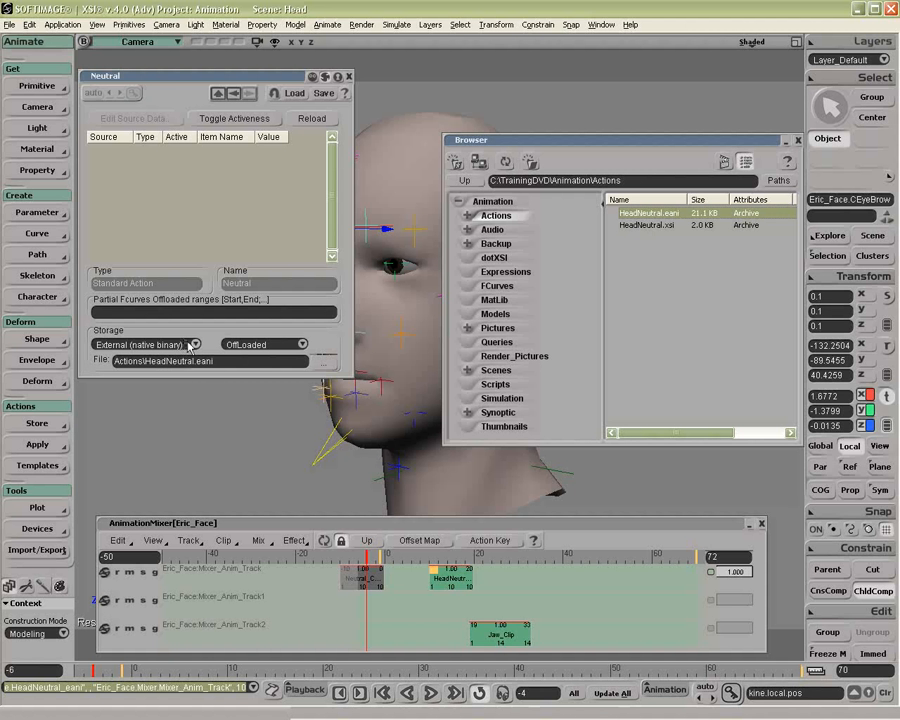
{"action": "left_click", "coordinate": [300, 344]}
{"action": "left_click", "coordinate": [262, 362]}
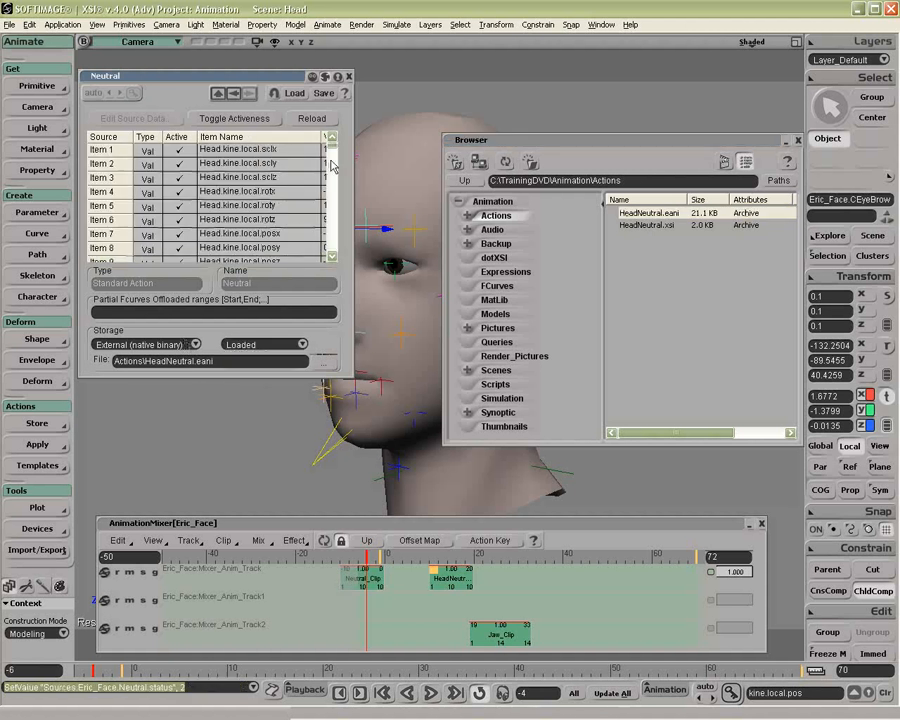
{"action": "left_click", "coordinate": [348, 76]}
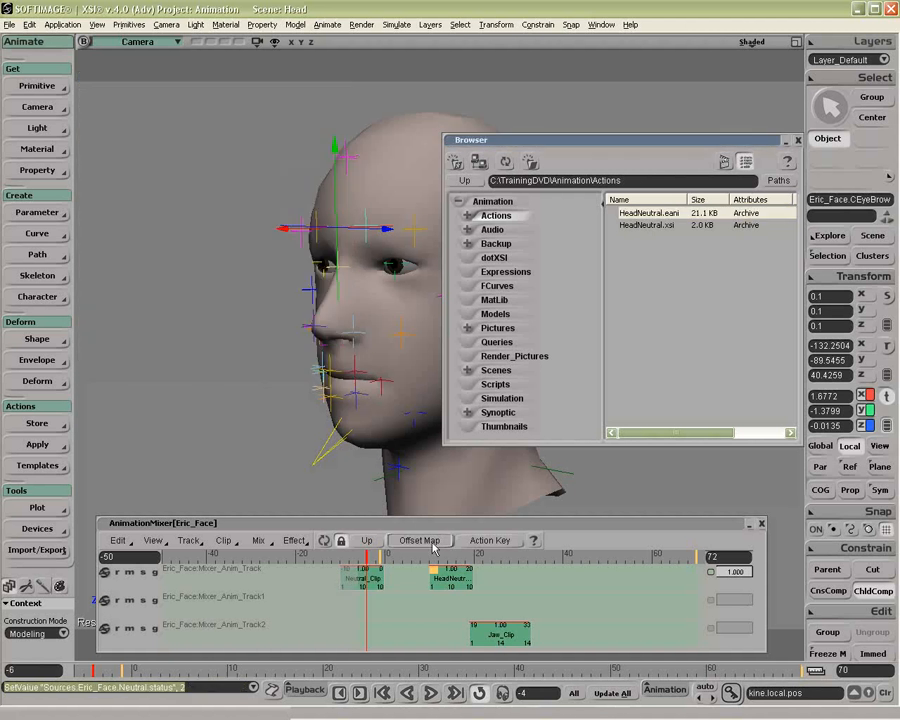